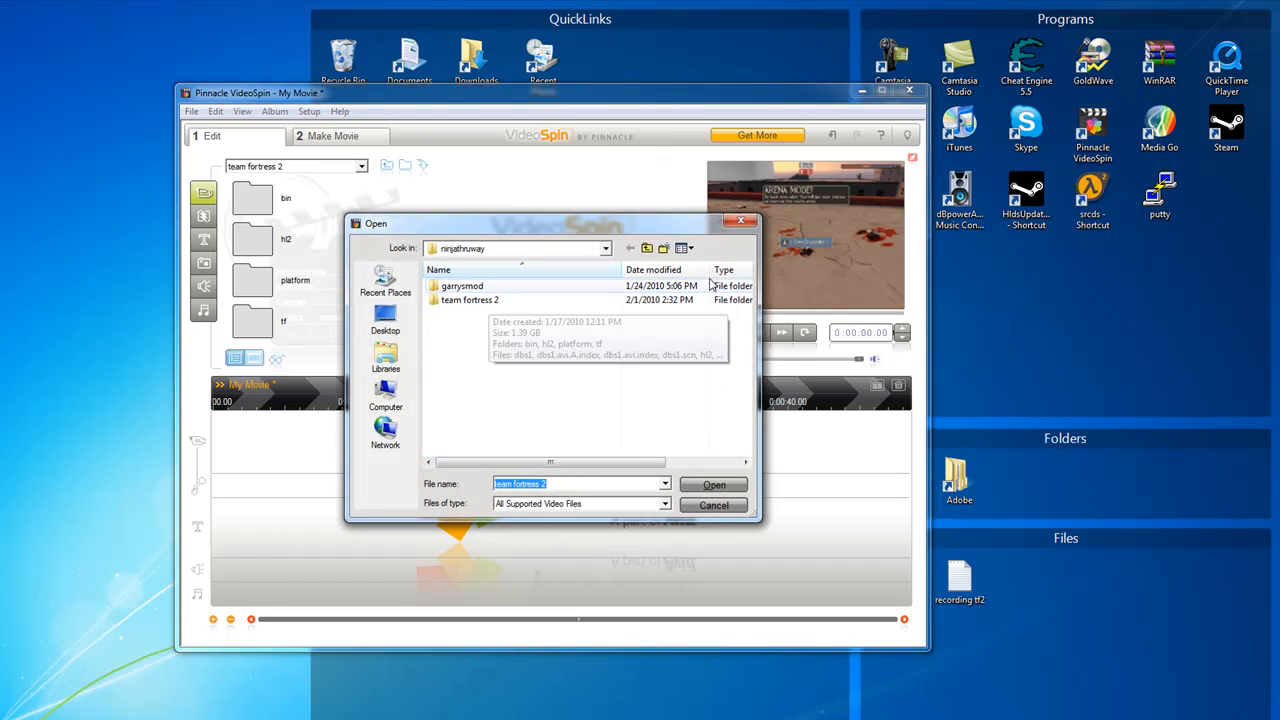
Browse up through the parent folders in the file dialog to Local Disk (C:)
left_click(647, 248)
left_click(647, 248)
left_click(647, 248)
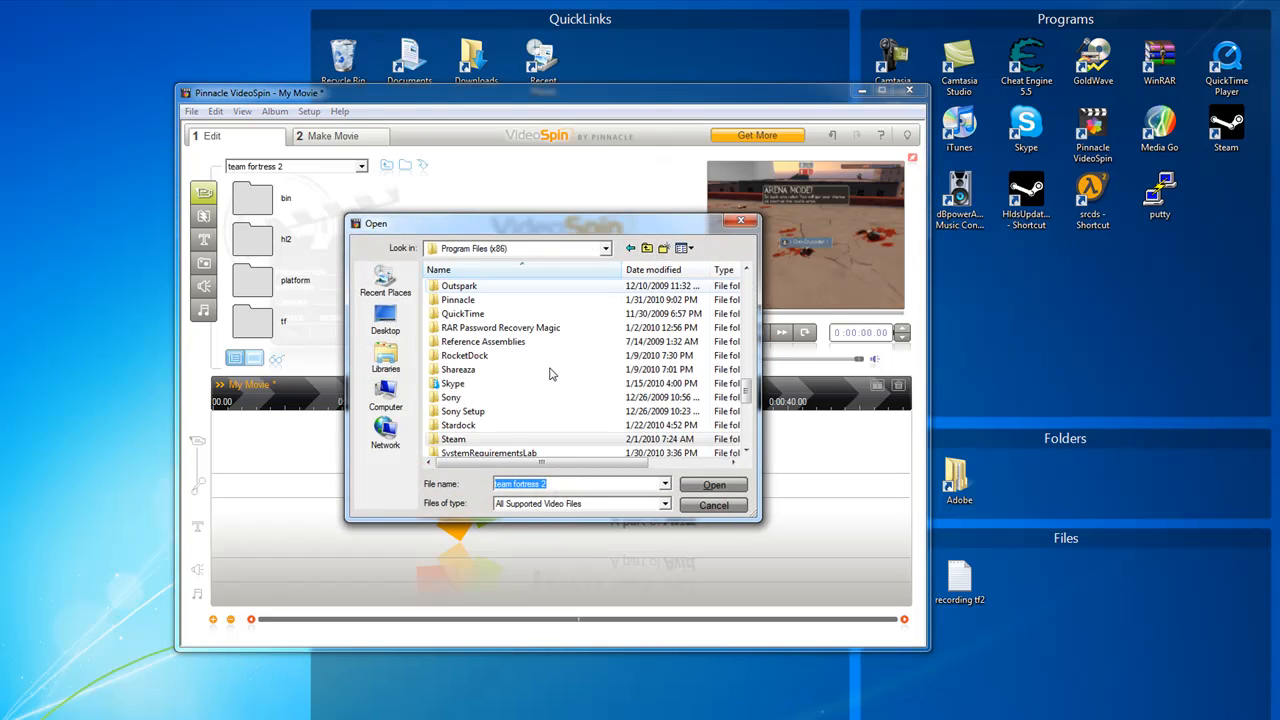
left_click(647, 249)
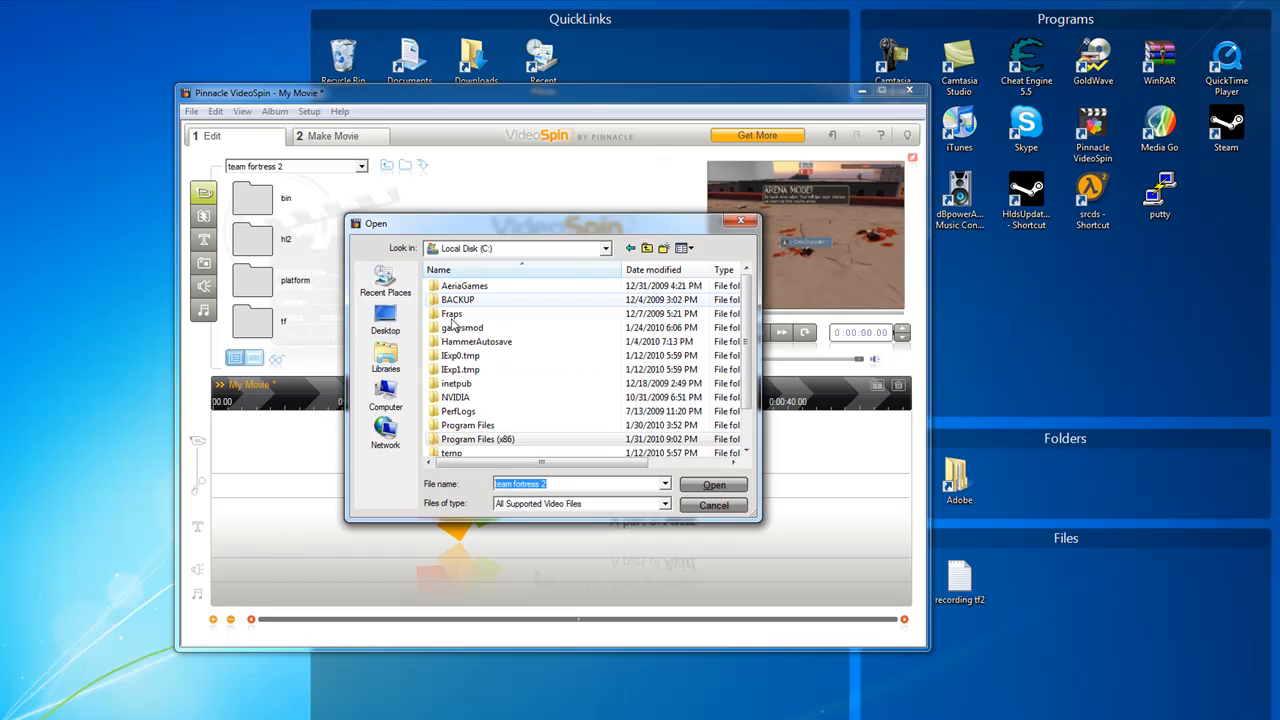
Browse through Program Files (x86), Steam, steamapps and the Steam account's folder to the team fortress 2 folder
double_click(503, 447)
scroll(490, 360, "down", 5)
scroll(490, 360, "down", 12)
scroll(478, 358, "up", 3)
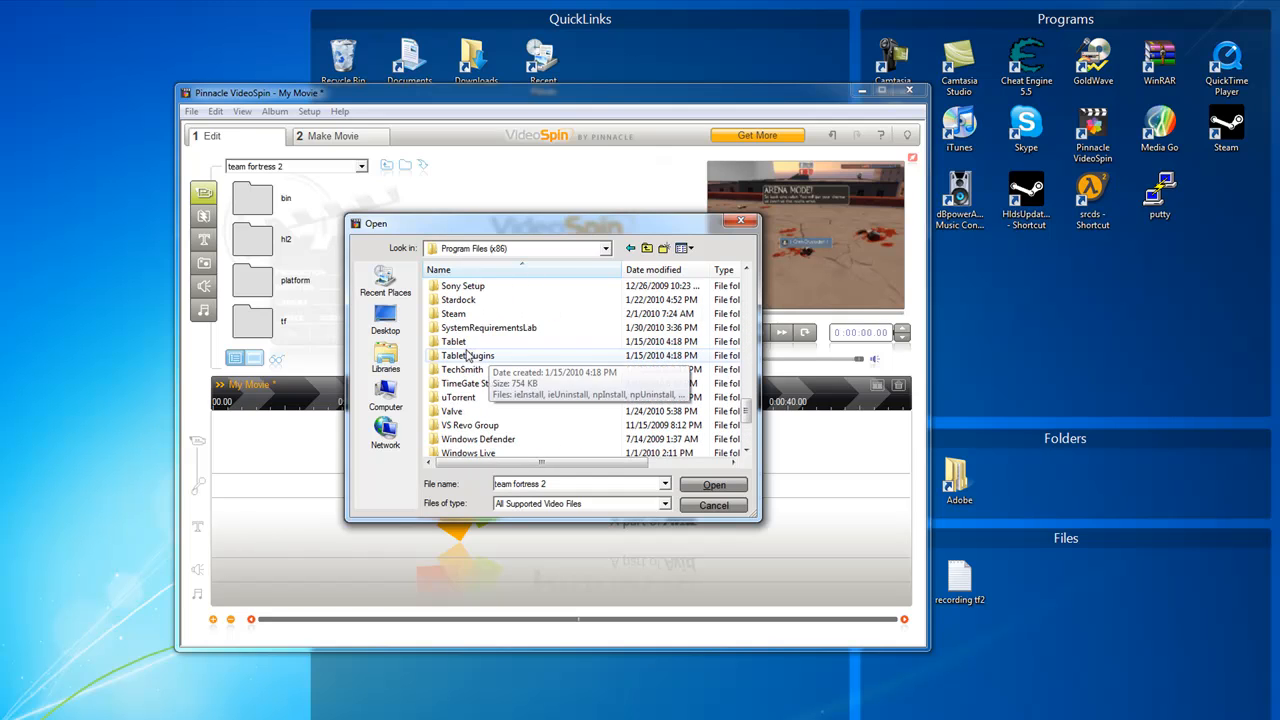
double_click(455, 314)
double_click(463, 440)
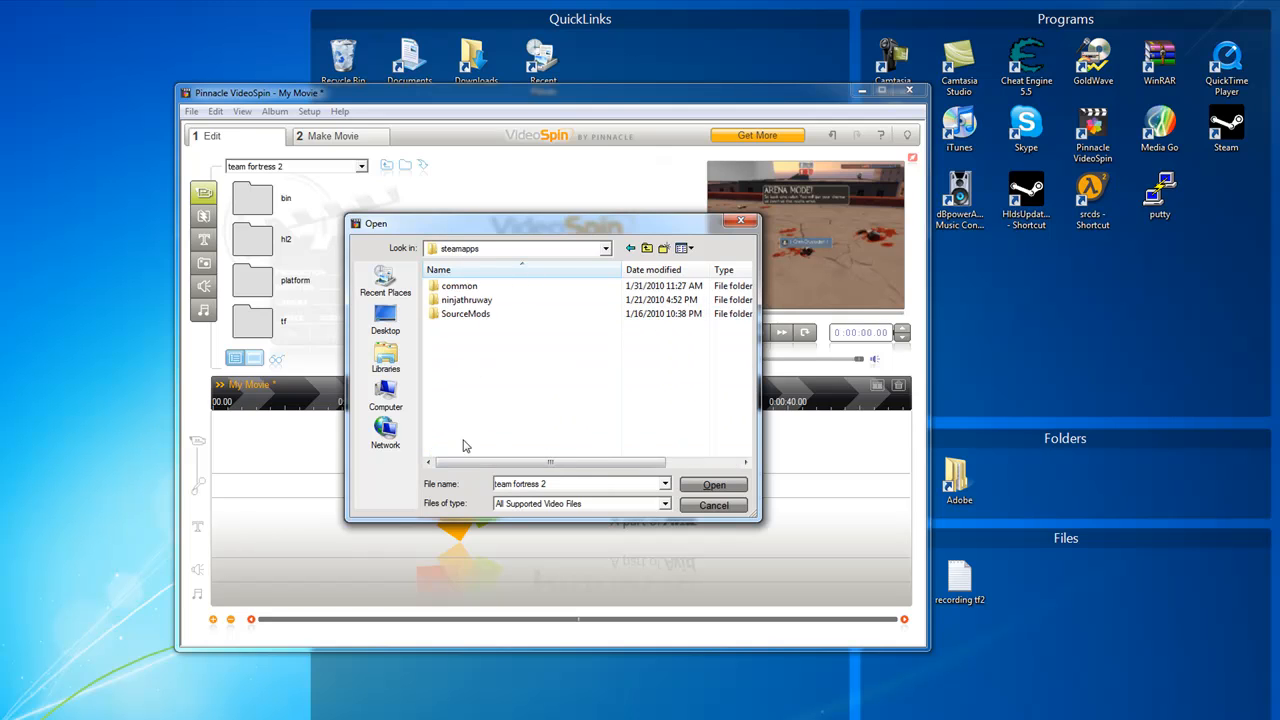
double_click(465, 300)
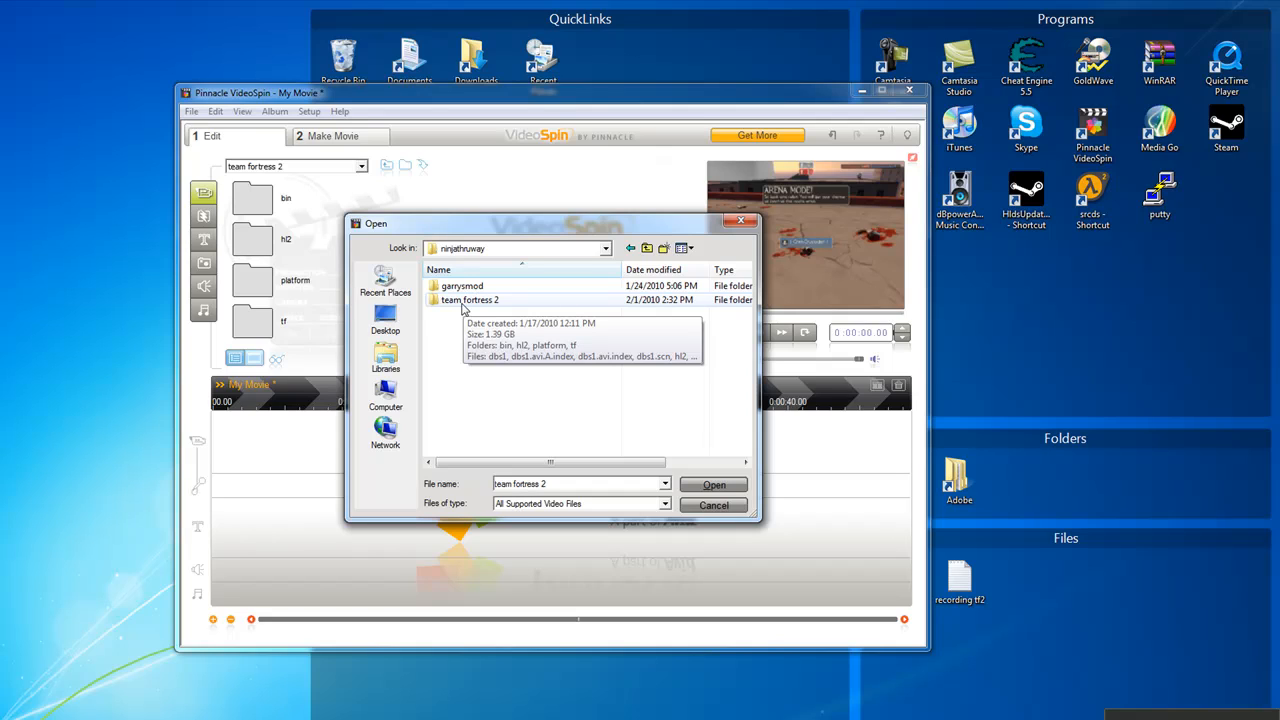
double_click(463, 303)
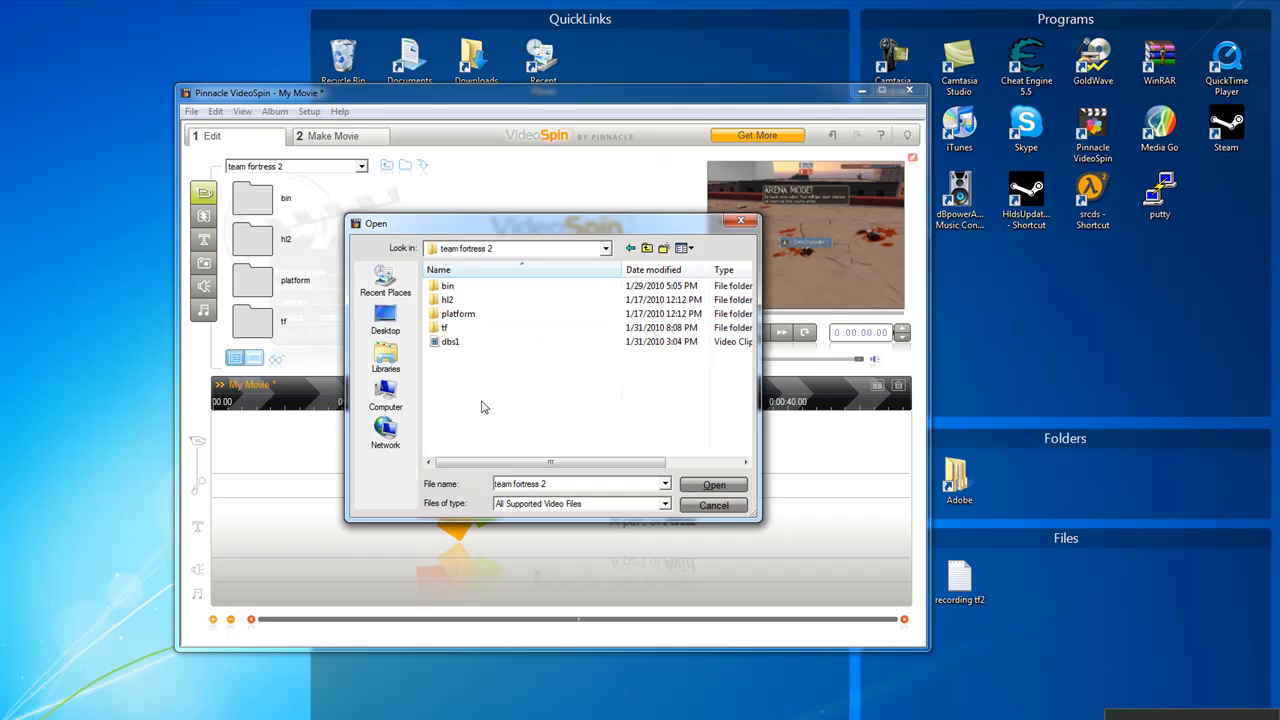
Open the dbs1 video from the team fortress 2 folder and show all files of that folder in the video library
left_click(452, 344)
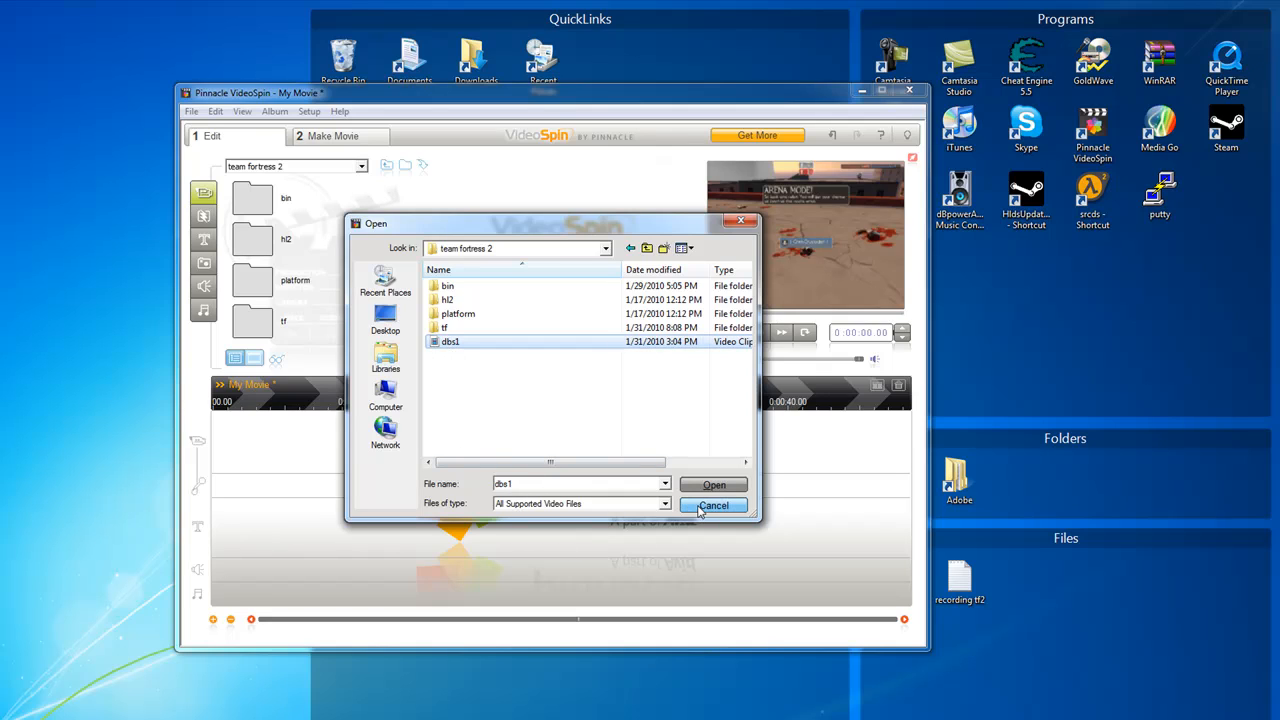
left_click(714, 484)
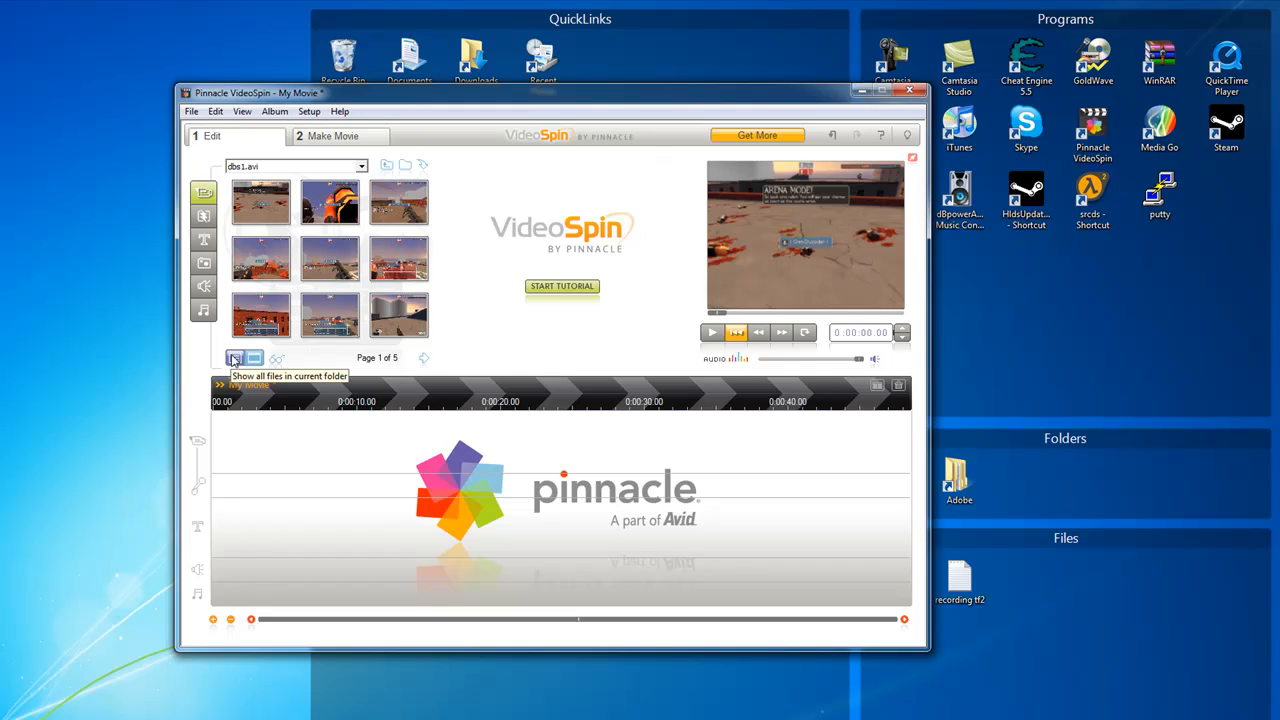
left_click(233, 360)
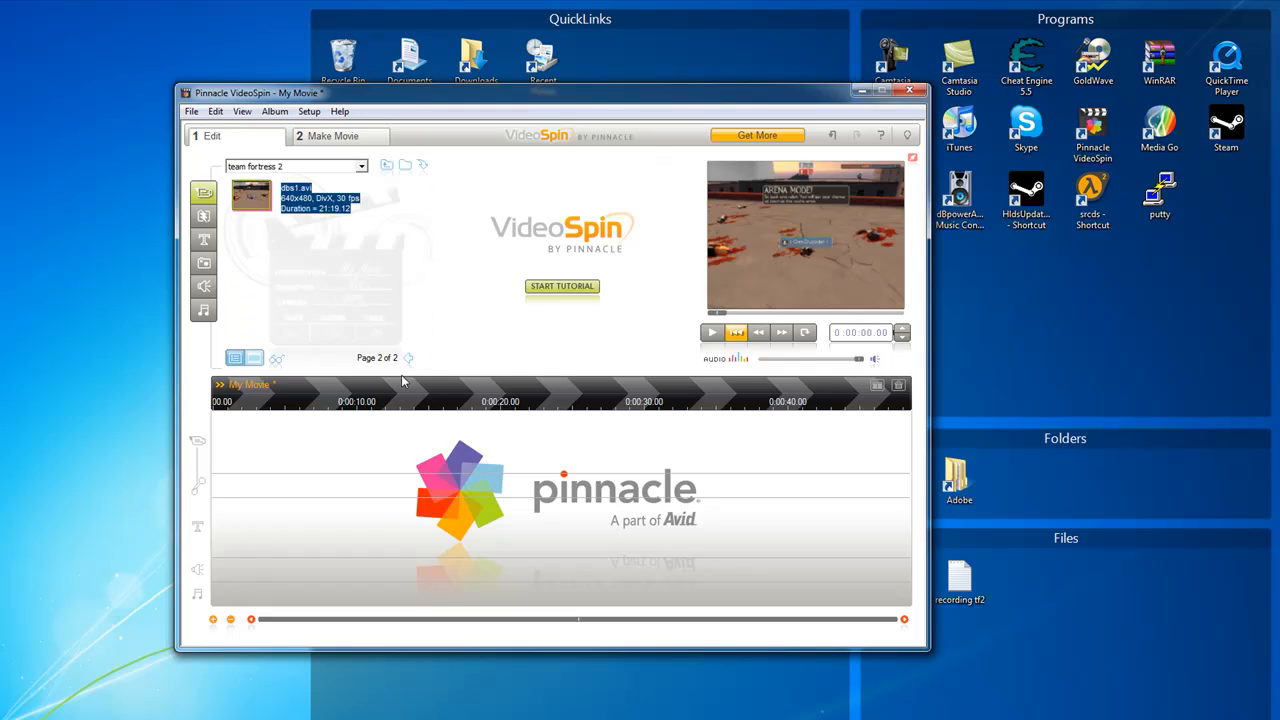
Place the dbs1.avi clip at the start of the timeline's video track
left_click(409, 360)
left_click(415, 359)
left_click(264, 278)
left_click(261, 209)
left_click_drag(251, 190, 303, 455)
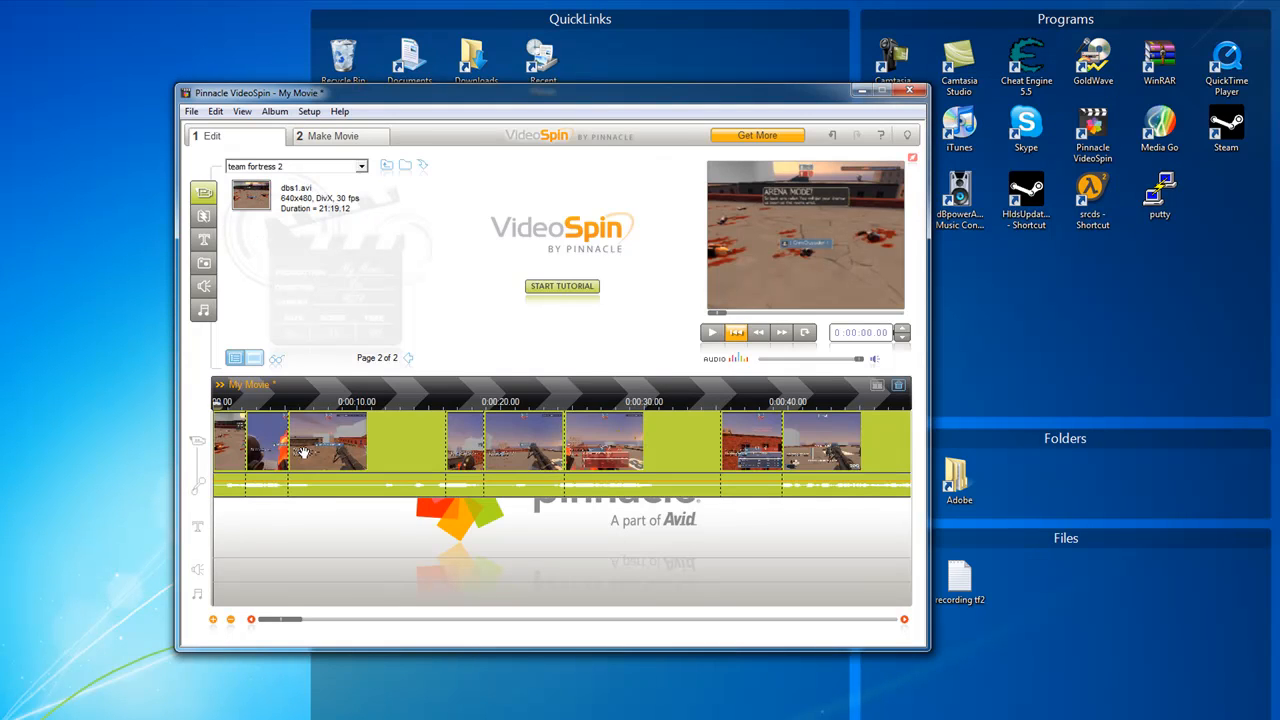
Insert the Wildwest title from the Standard Titles in front of the video clip on the timeline
left_click(203, 241)
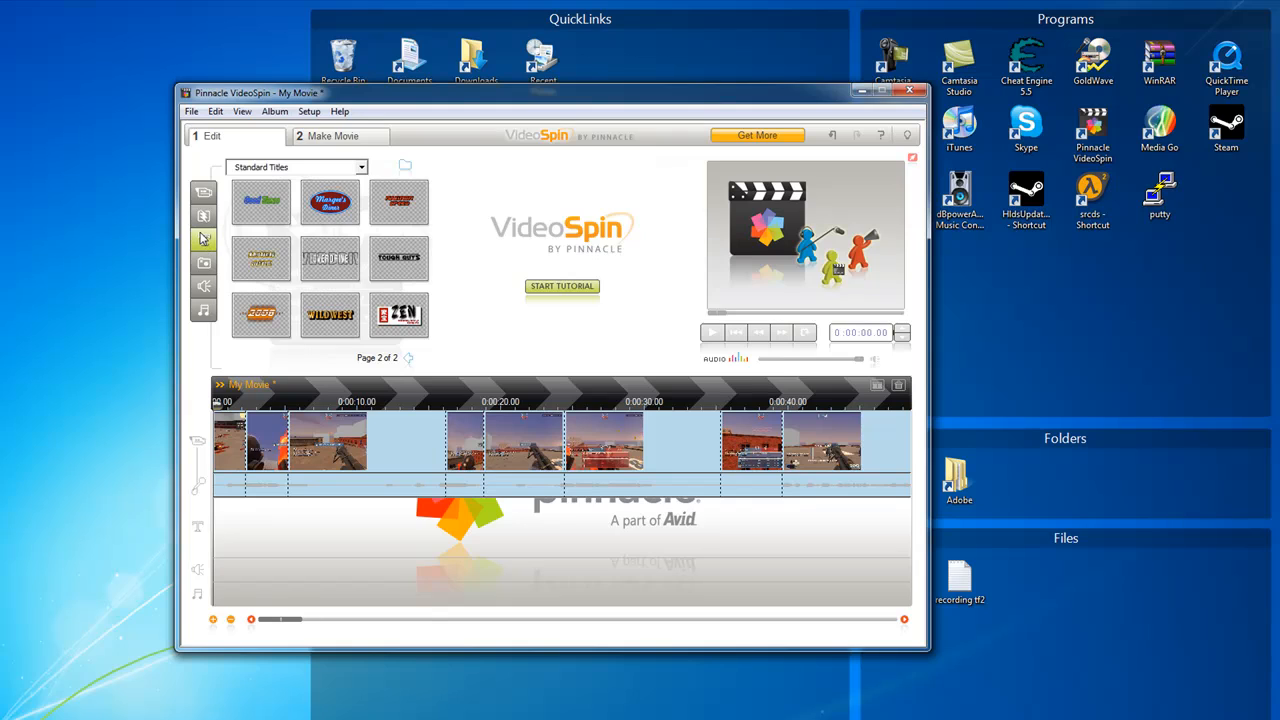
left_click(407, 359)
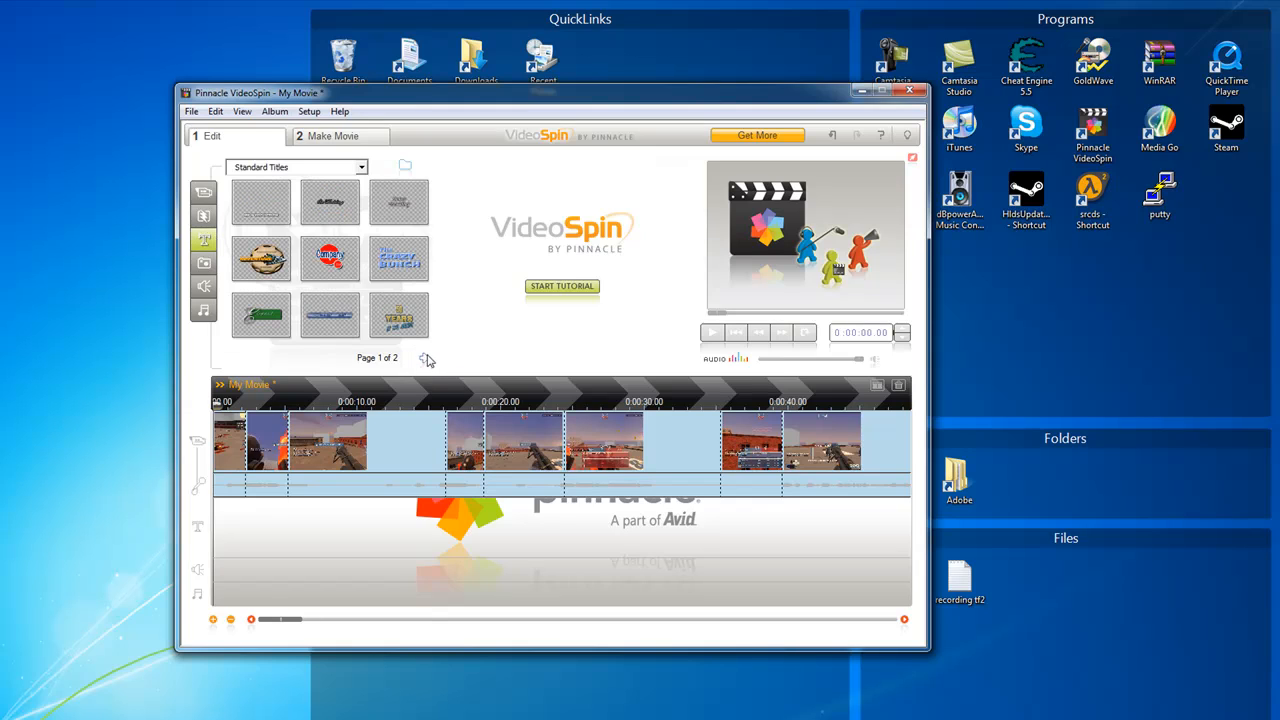
left_click(424, 360)
left_click_drag(315, 305, 225, 443)
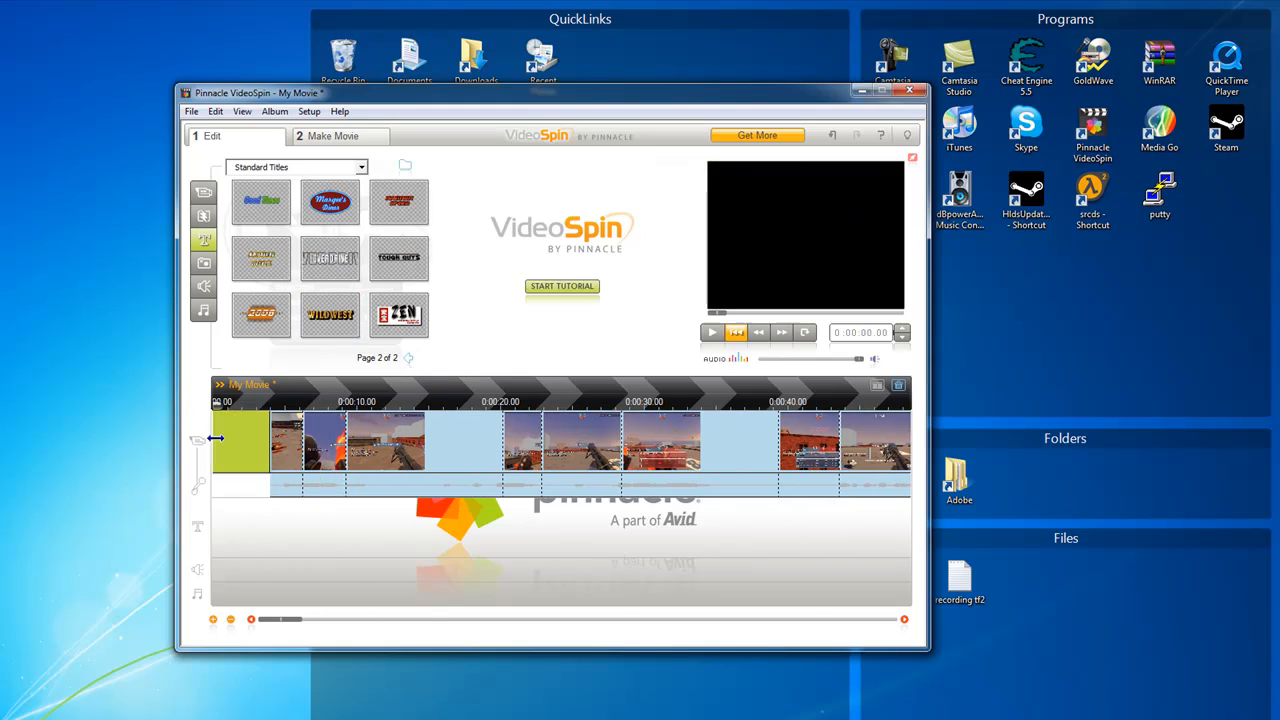
Replace the WILDWEST wording of the title with "Some text" and accept the edited title
double_click(237, 447)
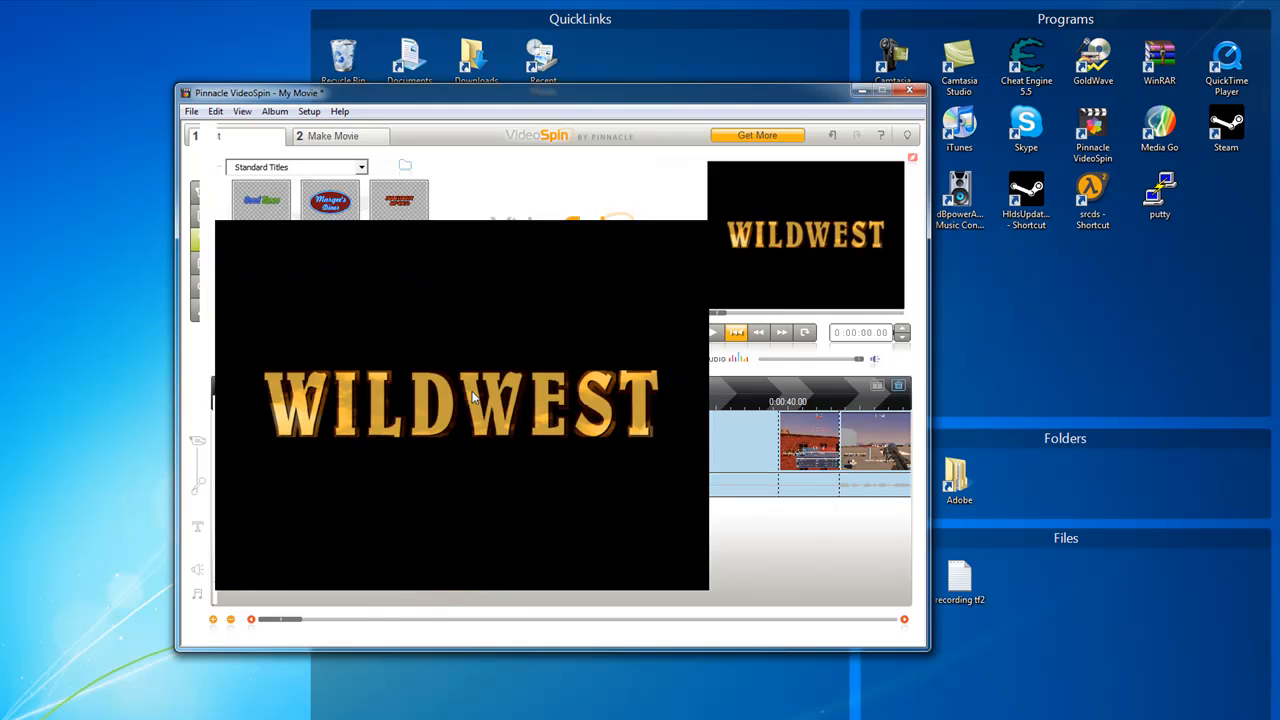
left_click_drag(660, 404, 265, 404)
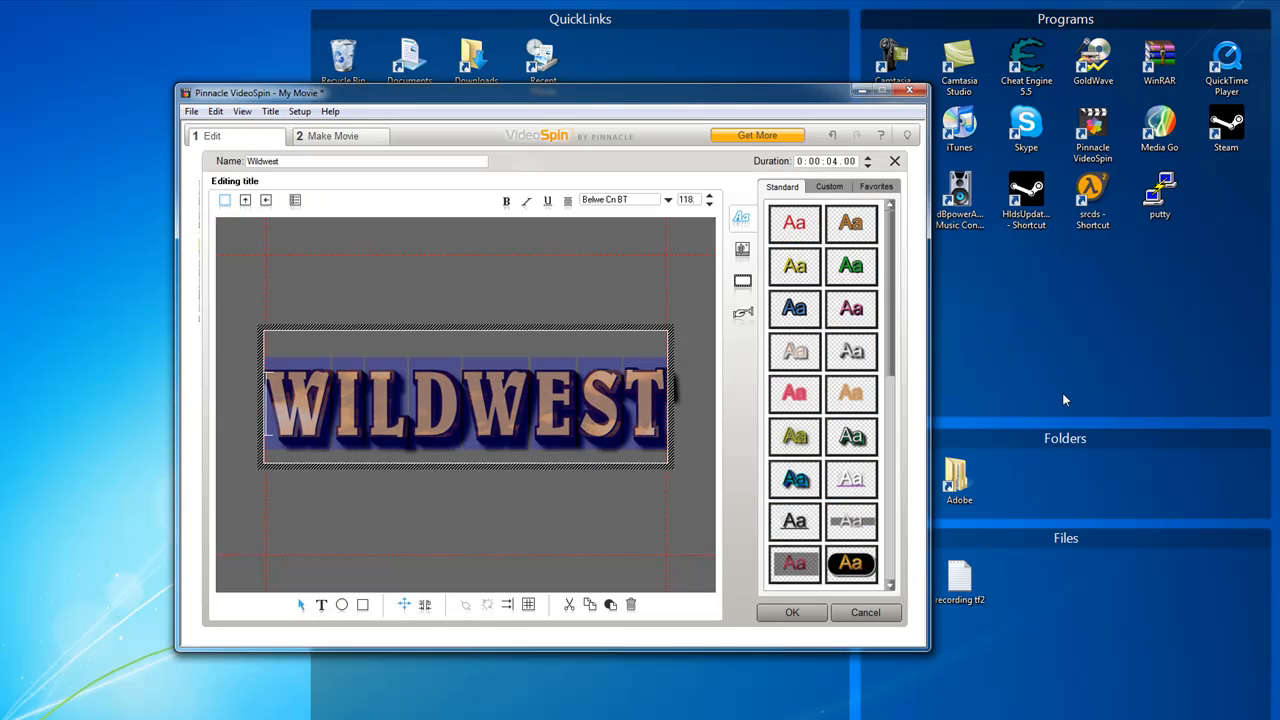
type("Some text")
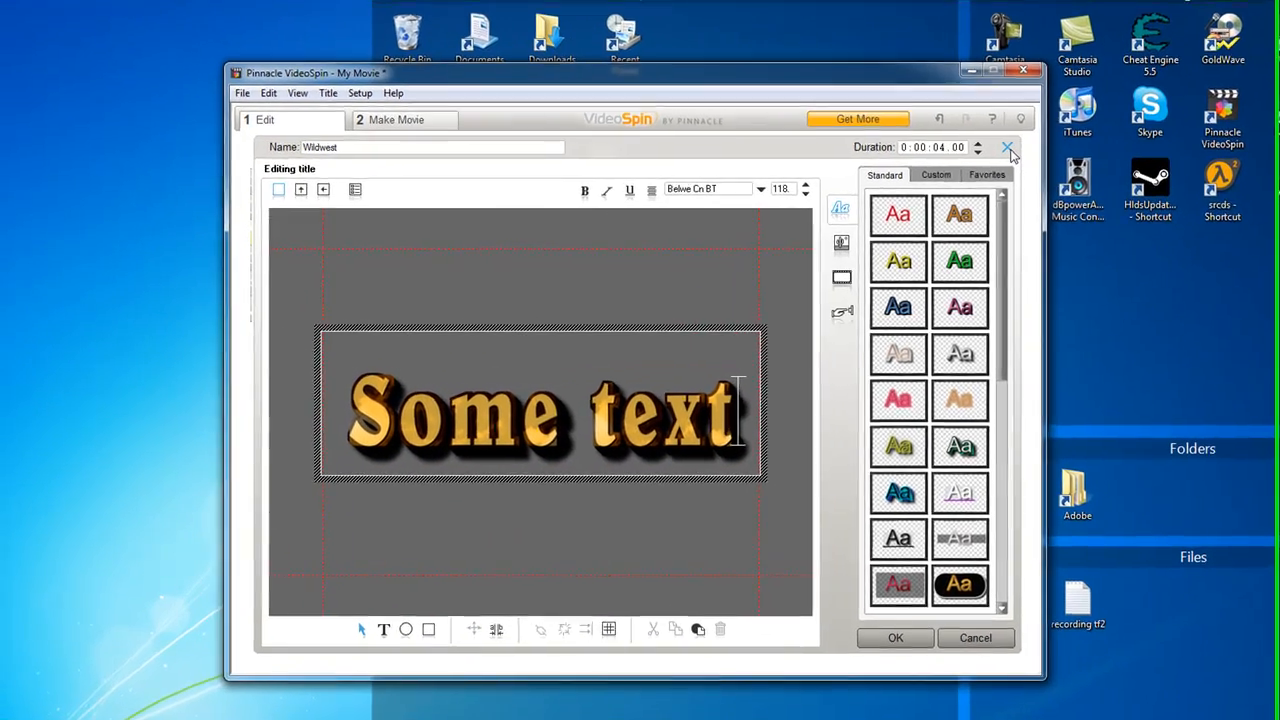
left_click(1008, 150)
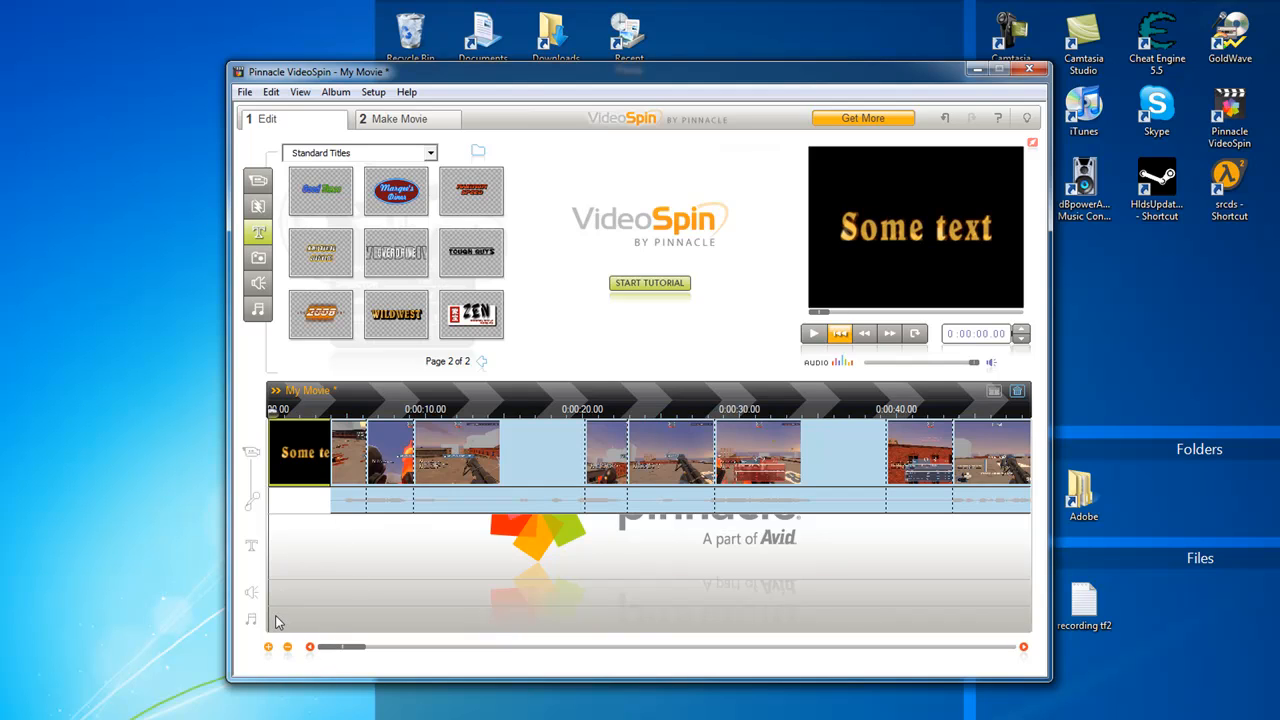
Browse the sound effects to the Vehicles category, preview the Backfire sound and rewind it
left_click(259, 285)
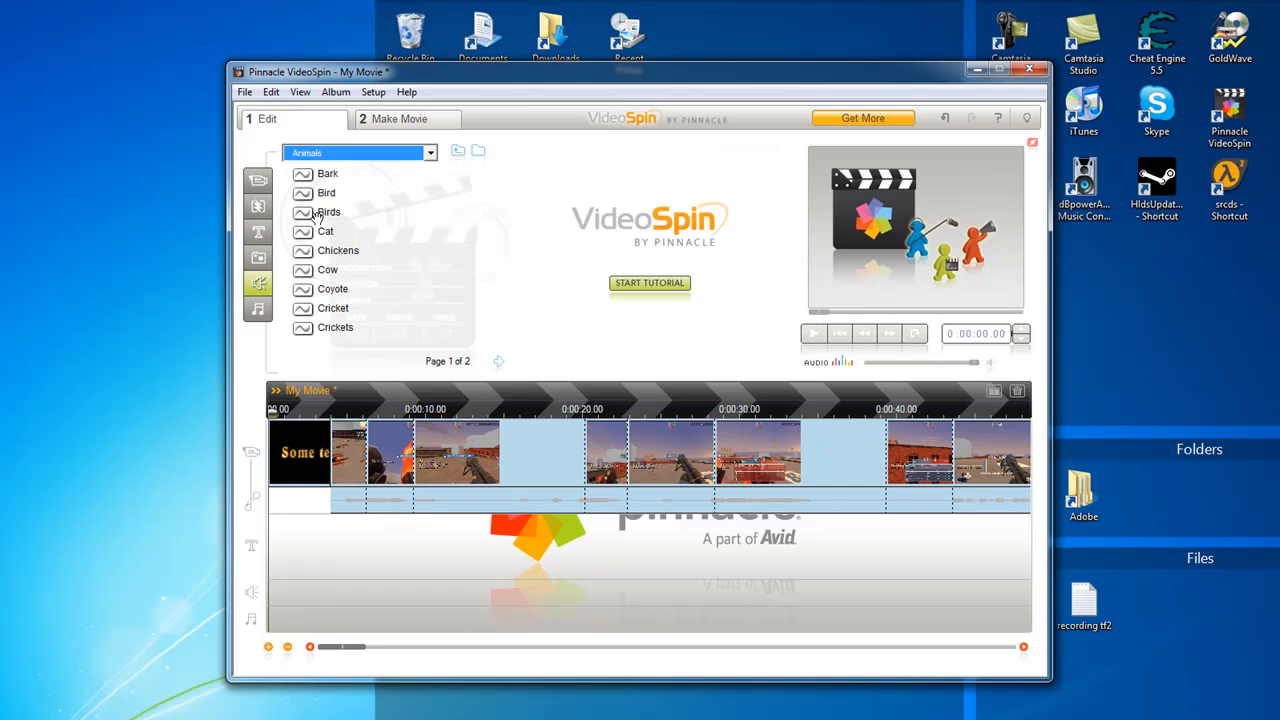
scroll(351, 250, "down", 2)
scroll(351, 250, "down", 1)
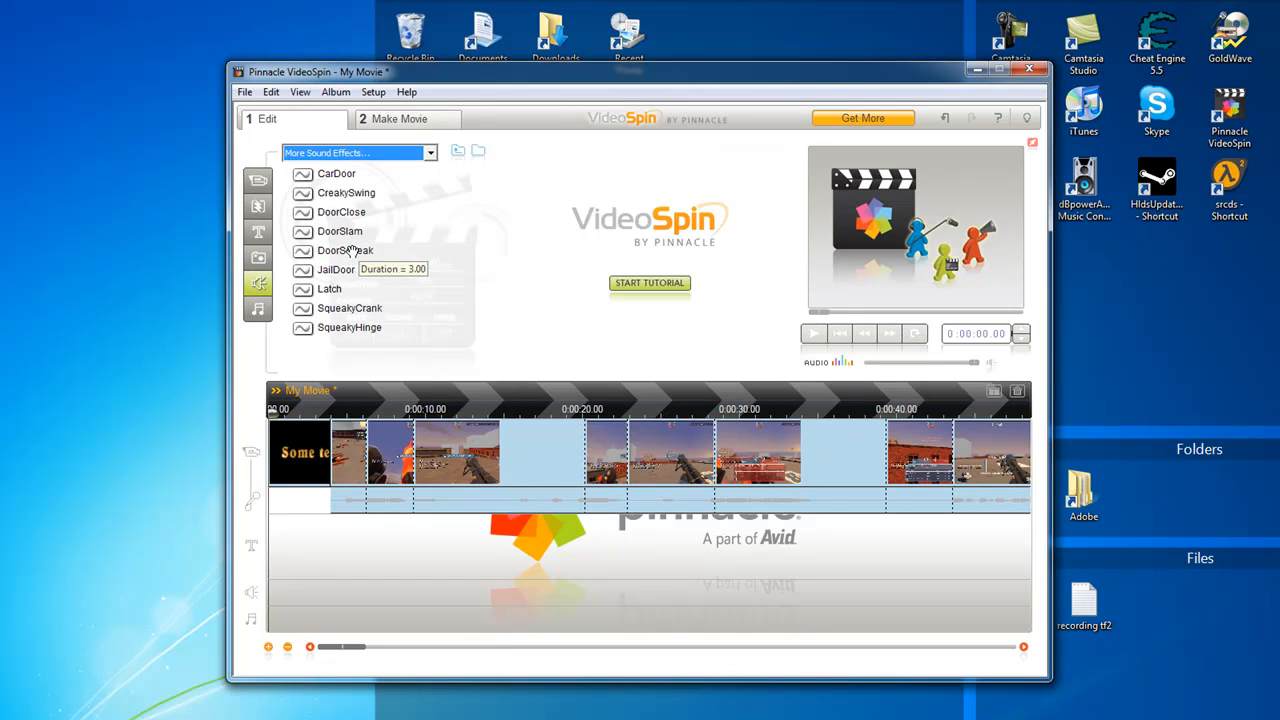
left_click(360, 155)
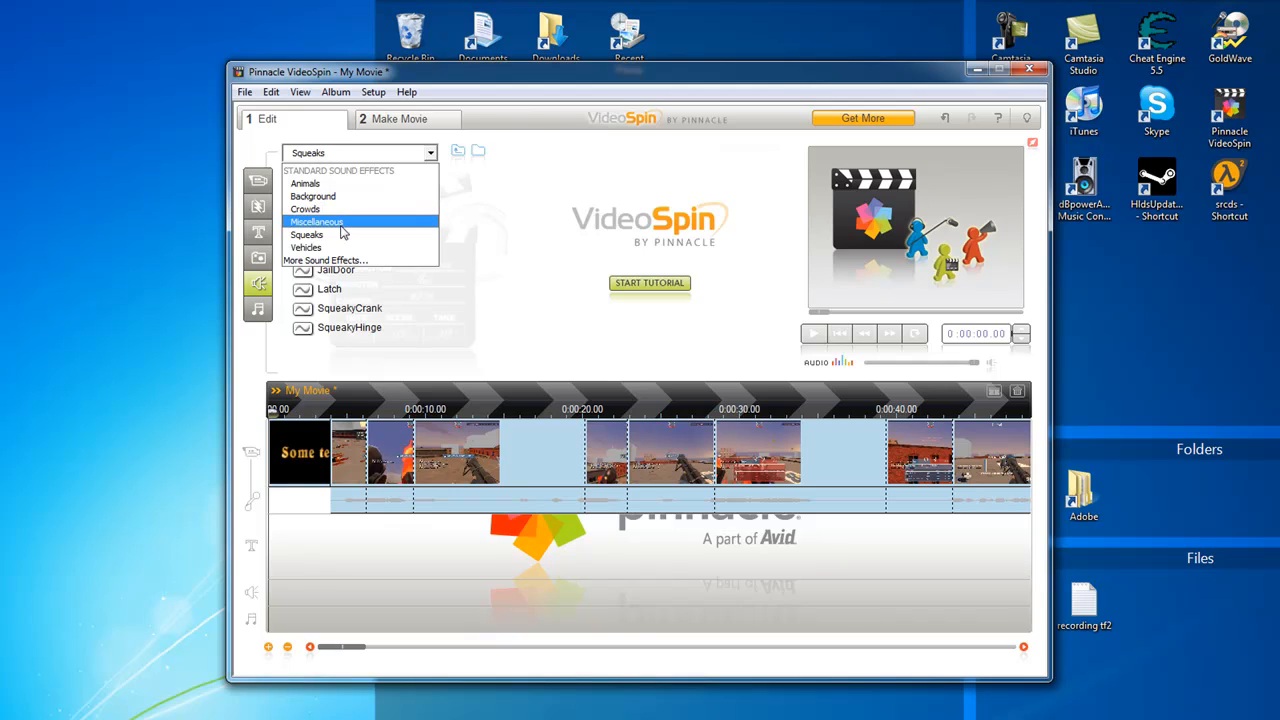
left_click(311, 248)
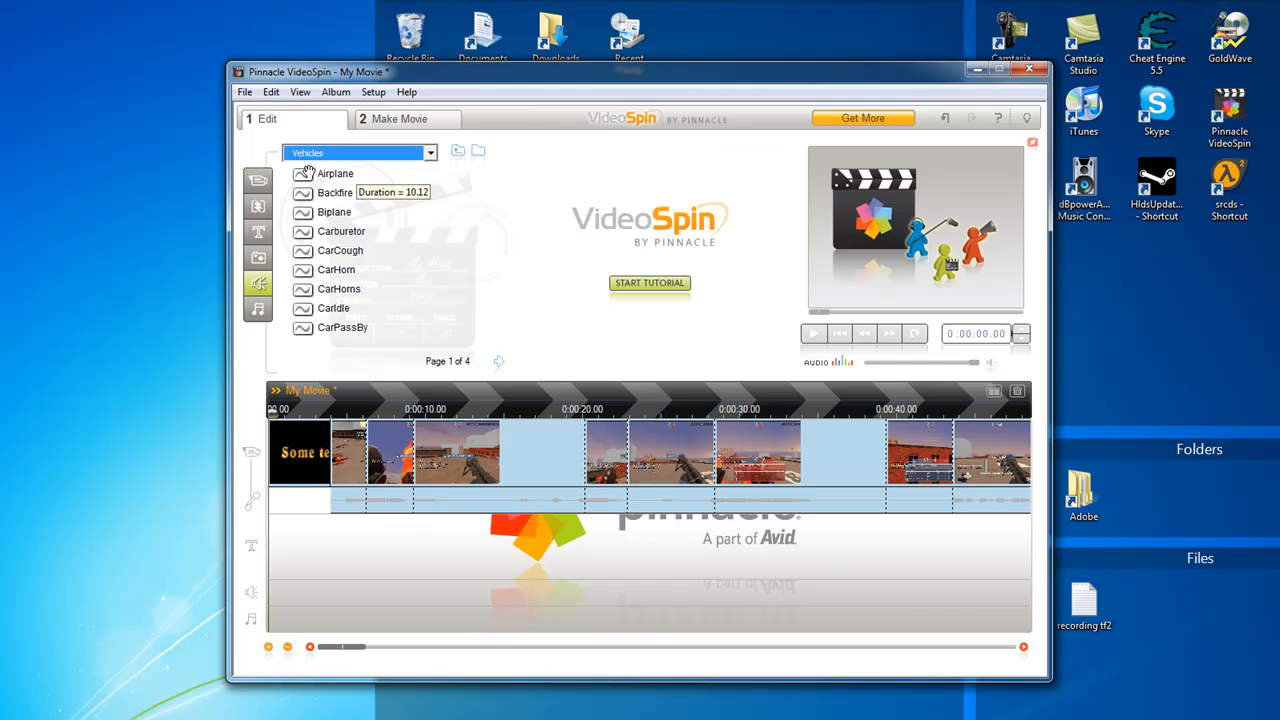
double_click(303, 193)
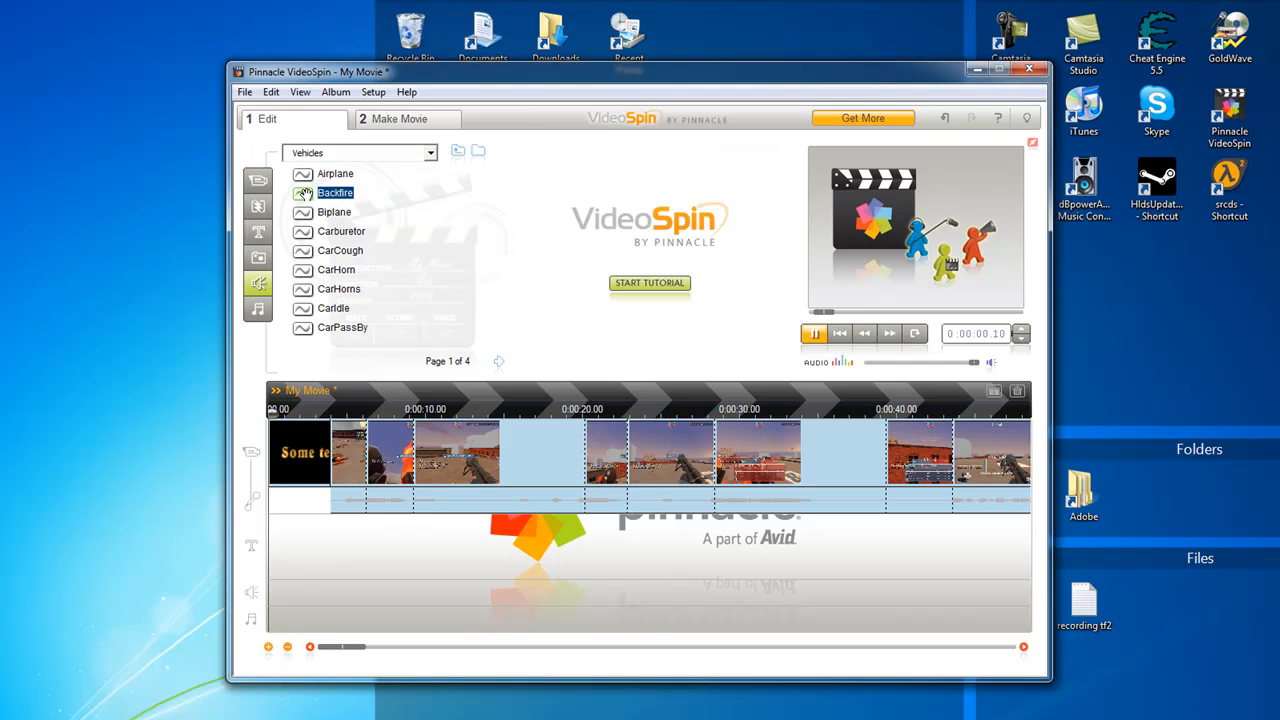
left_click(840, 333)
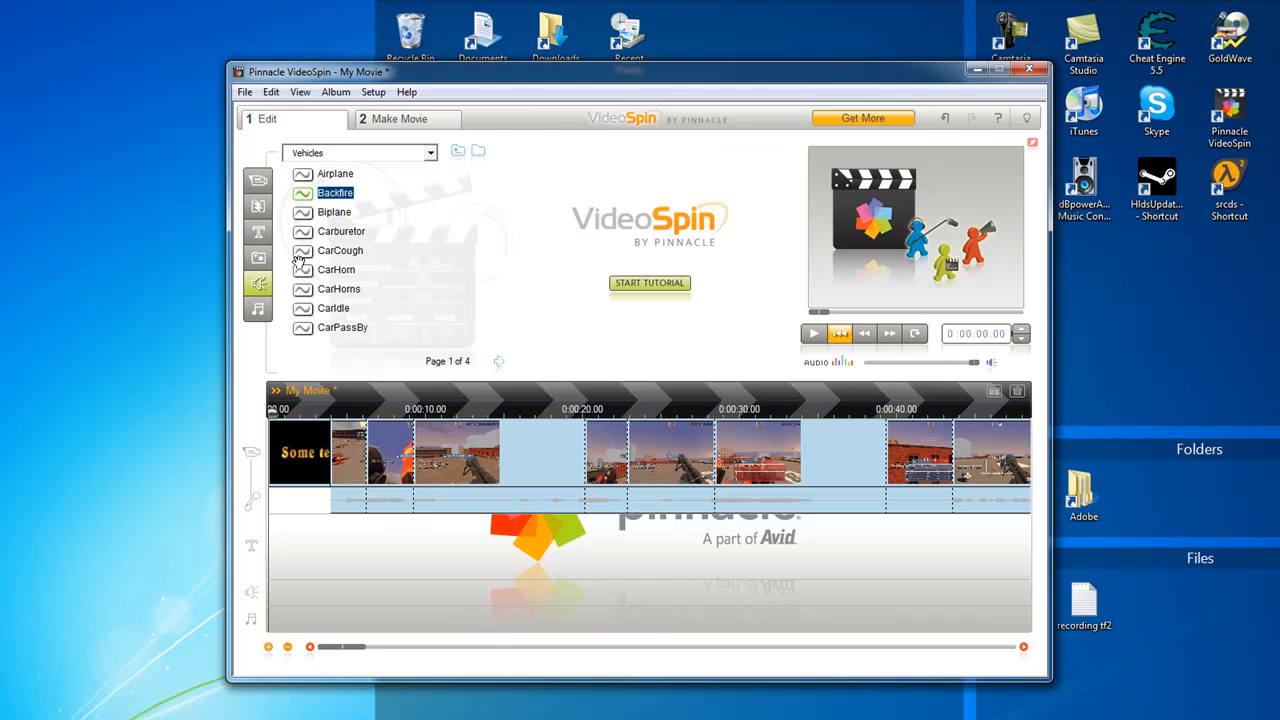
Add the 1-02 Halo song at the start of the music track and lower its volume line
left_click(259, 310)
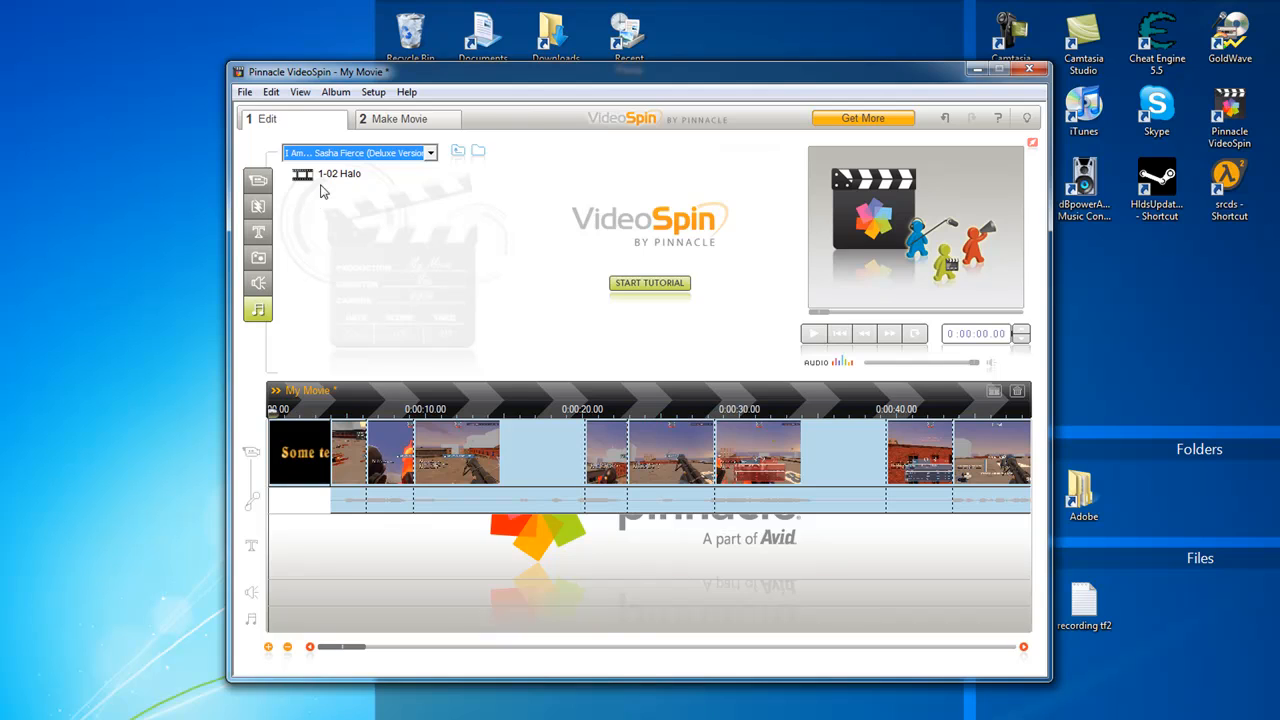
left_click_drag(302, 173, 271, 628)
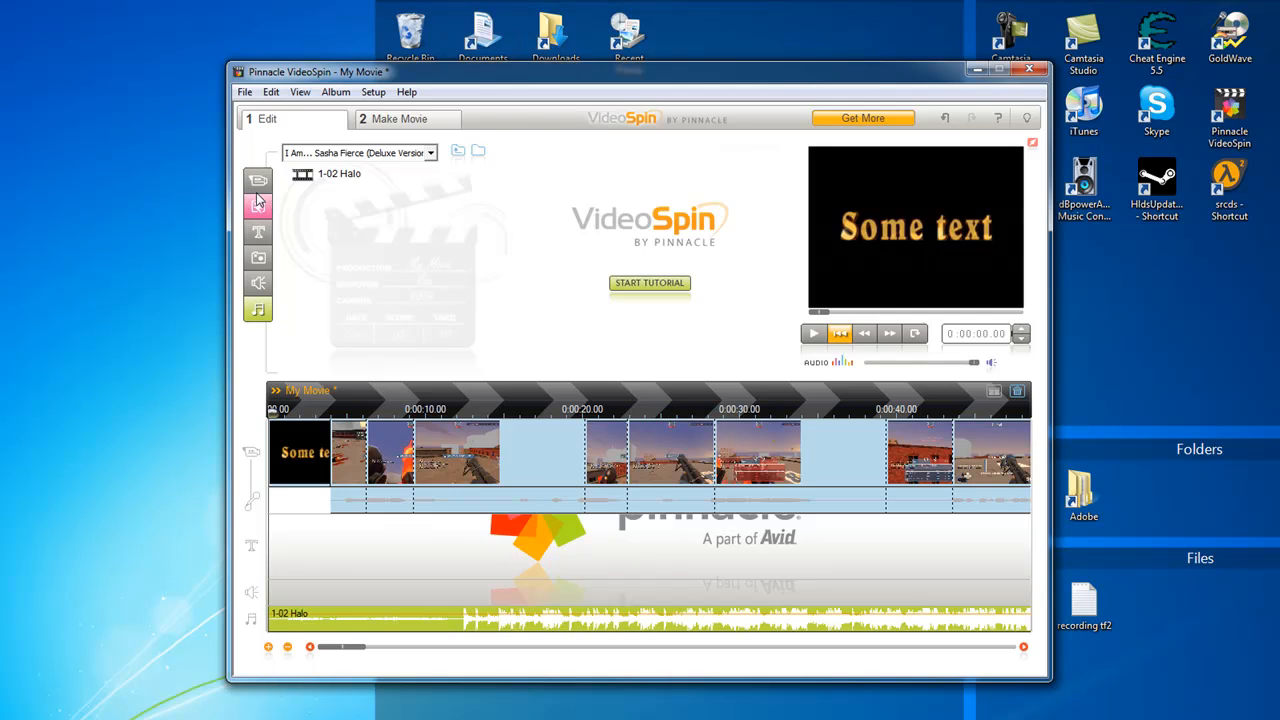
left_click_drag(457, 617, 457, 630)
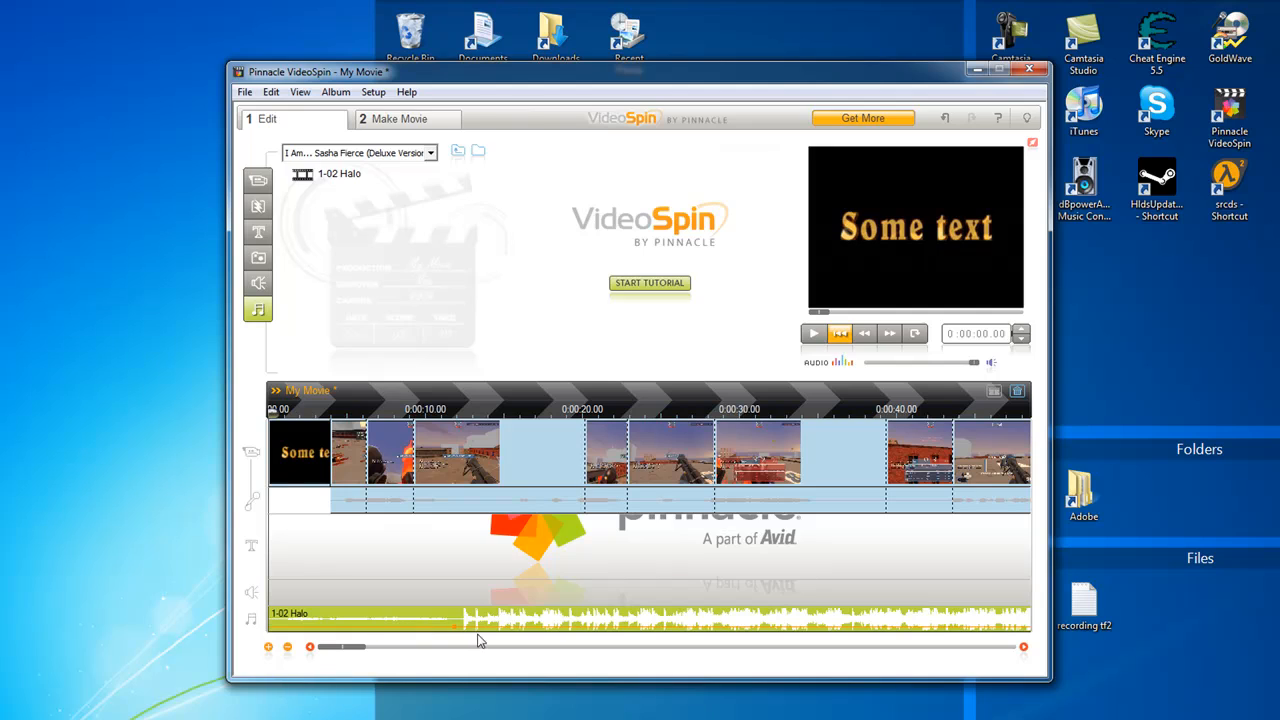
Play the first 5 seconds of the movie and readjust the song's volume line downward
left_click(817, 340)
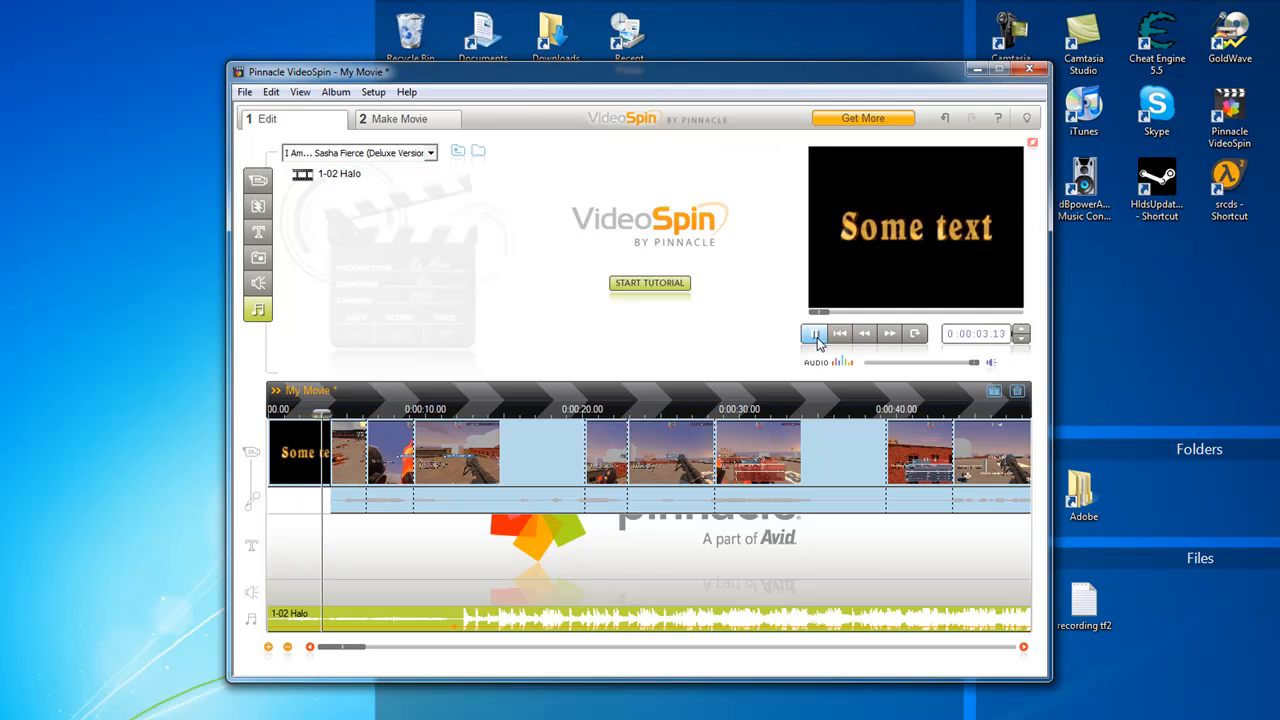
left_click(817, 340)
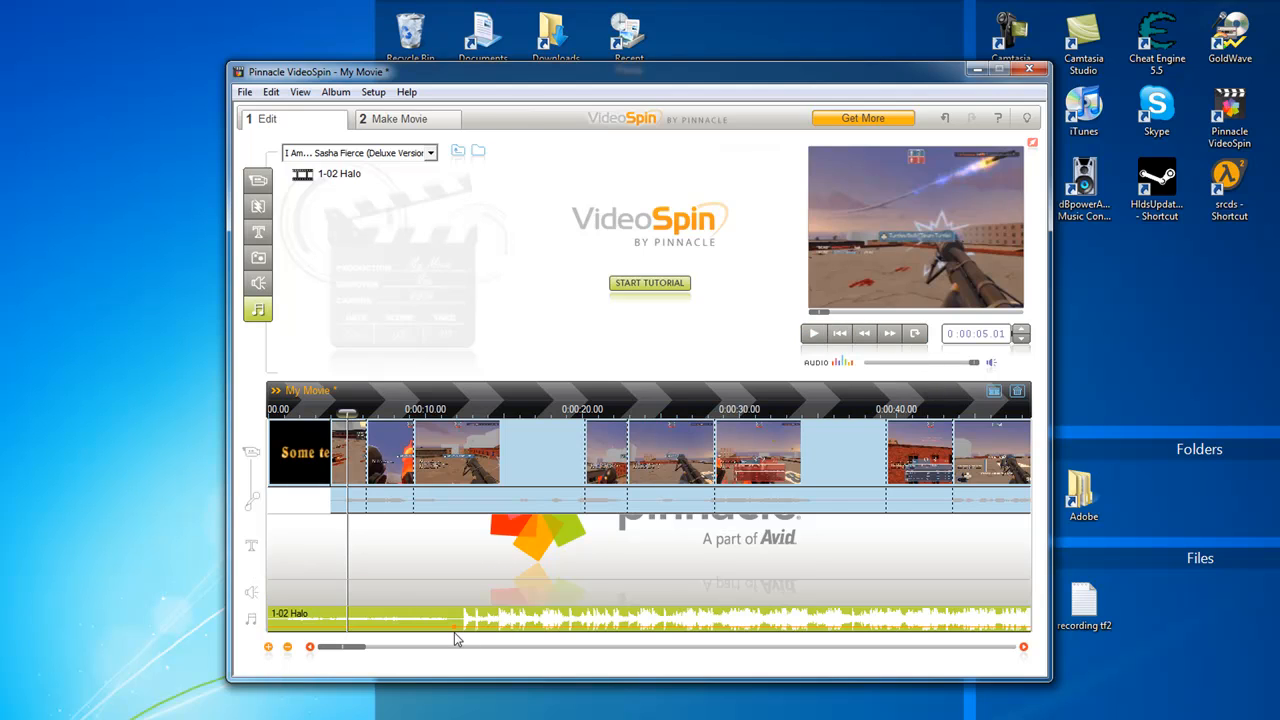
left_click_drag(456, 612, 462, 629)
Show the 2D Transitions and play the start of the first game scene after the title
left_click(260, 207)
left_click(260, 208)
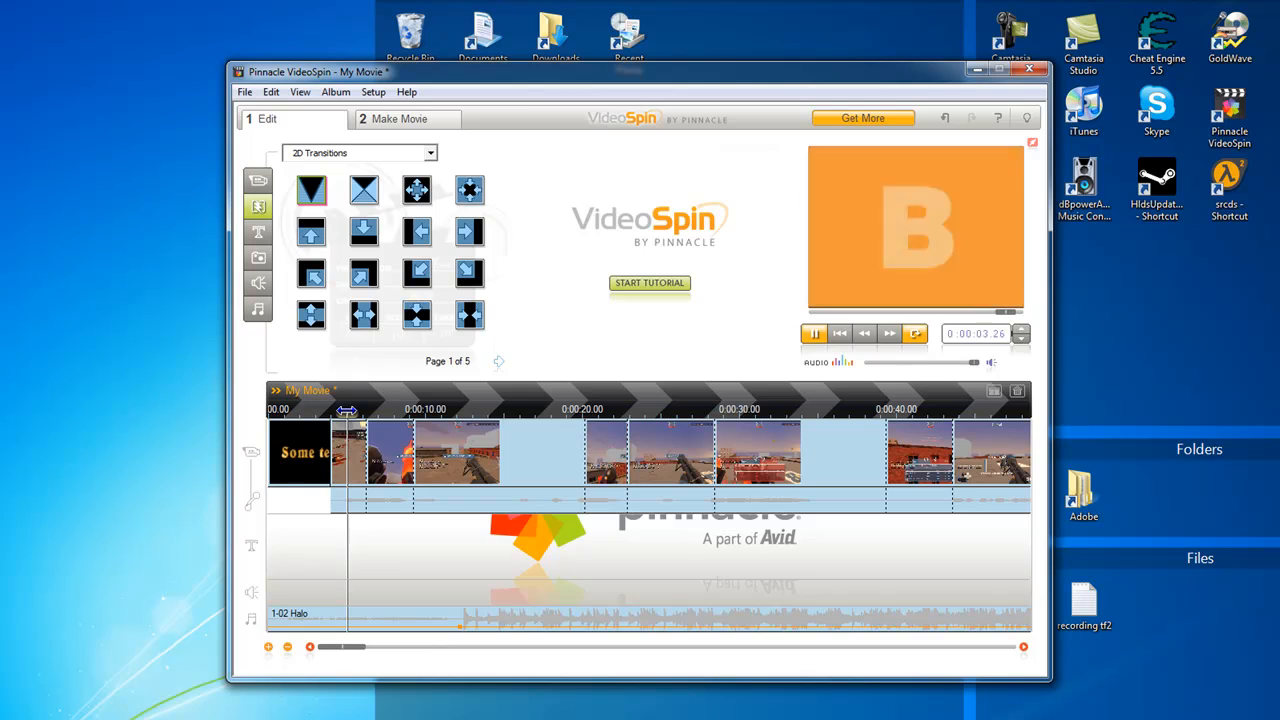
left_click(314, 460)
mouse_move(337, 410)
left_mouse_down()
mouse_move(352, 410)
mouse_move(318, 413)
mouse_move(395, 410)
mouse_move(341, 411)
left_mouse_up()
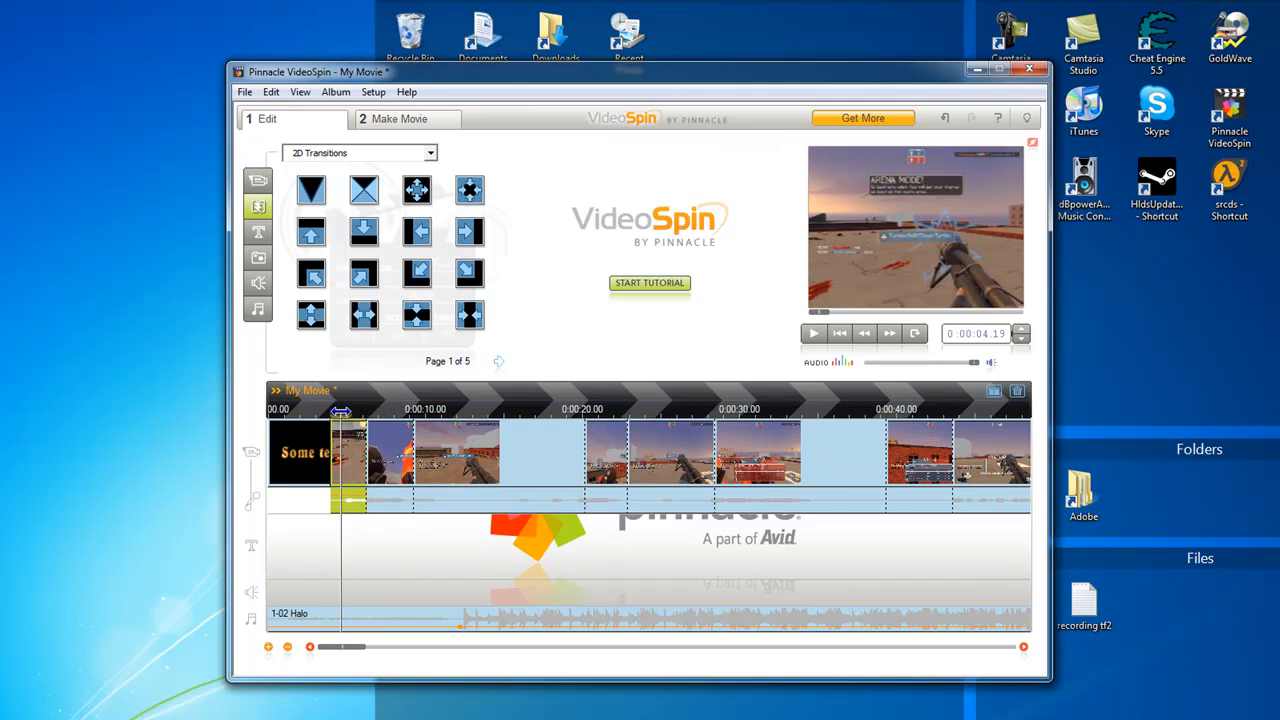
key("space")
left_click(810, 340)
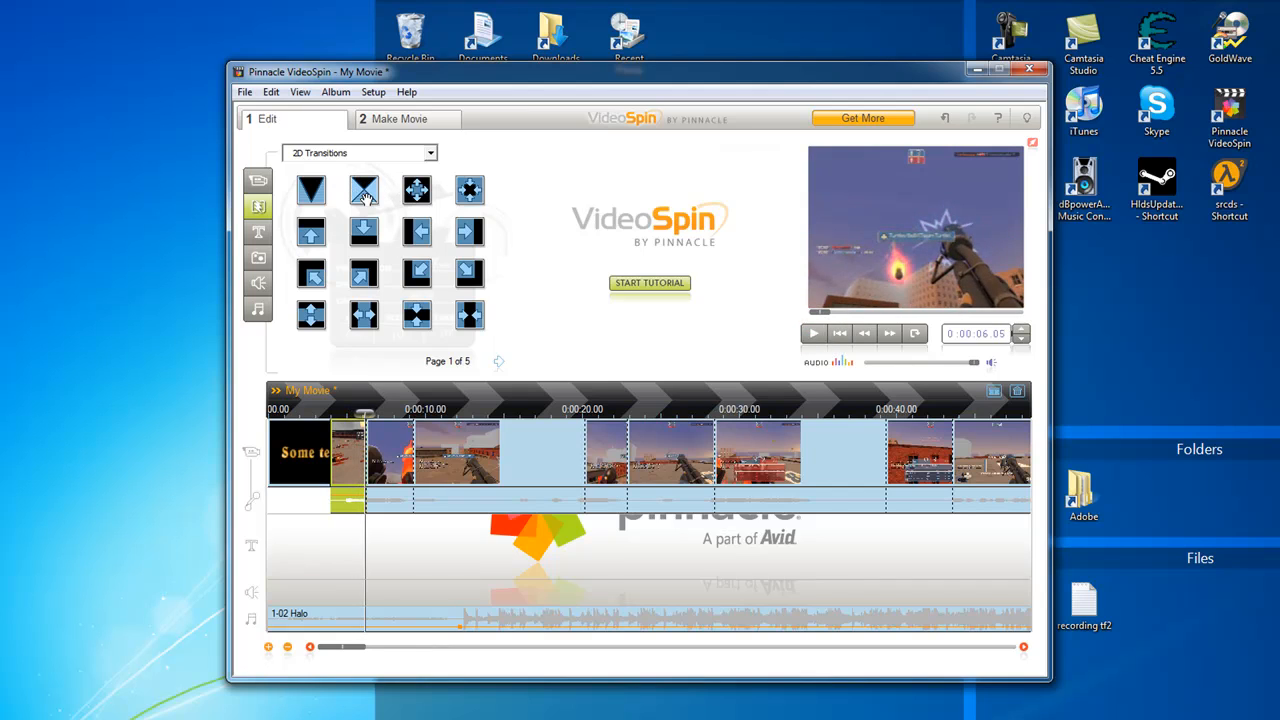
Insert a Dissolve transition between the title and the first game scene, and return the playhead to the start
left_click(365, 195)
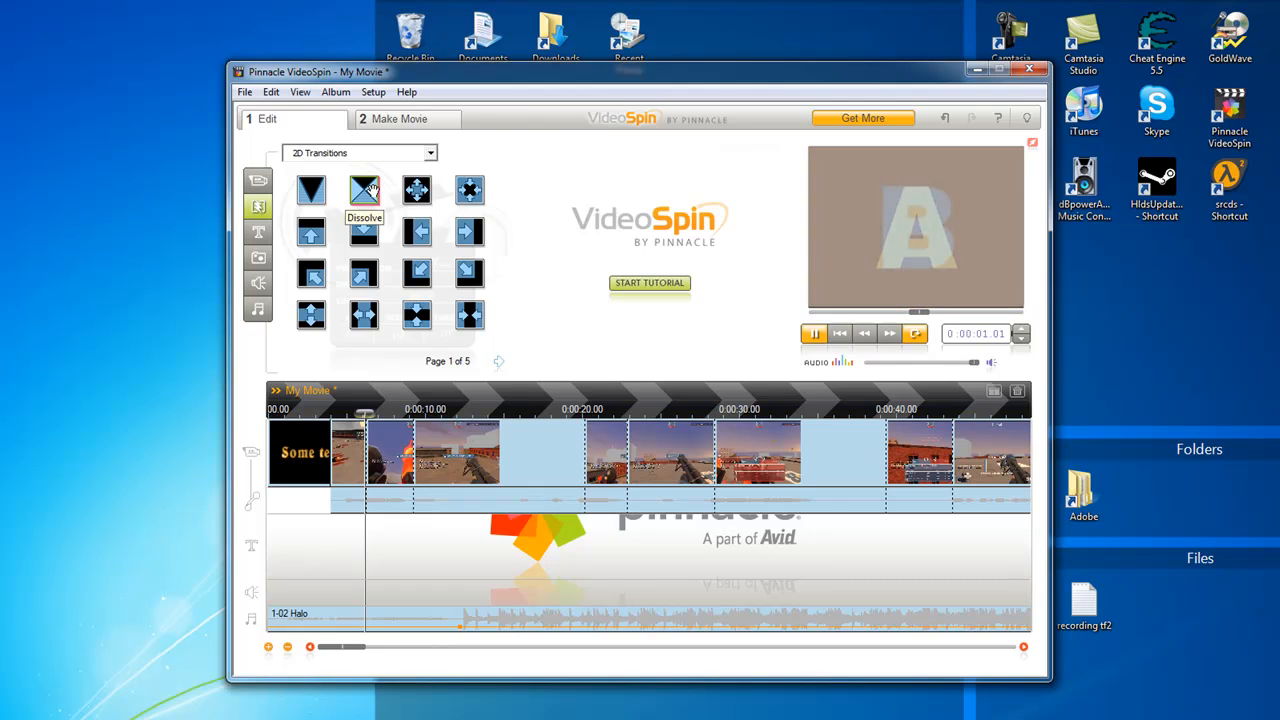
mouse_move(368, 192)
left_mouse_down()
mouse_move(337, 452)
mouse_move(345, 411)
mouse_move(395, 411)
mouse_move(265, 409)
mouse_move(385, 407)
mouse_move(292, 409)
mouse_move(333, 400)
left_mouse_up()
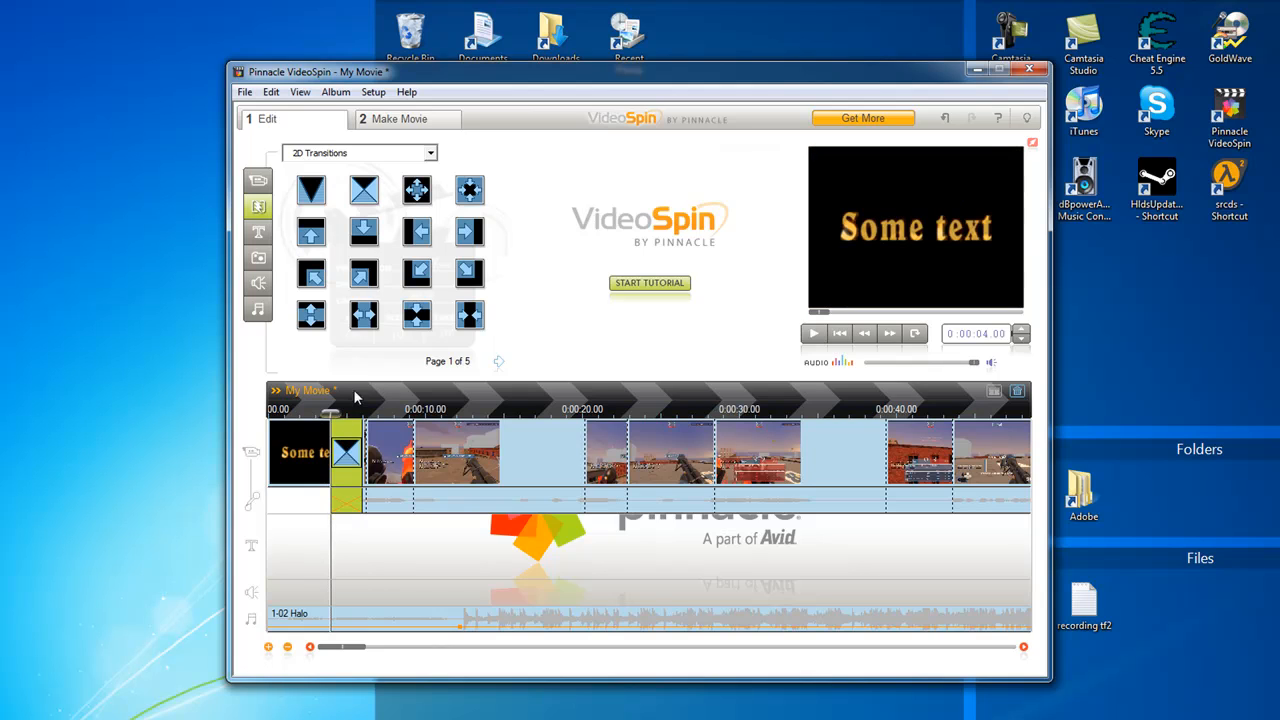
left_click_drag(413, 404, 244, 392)
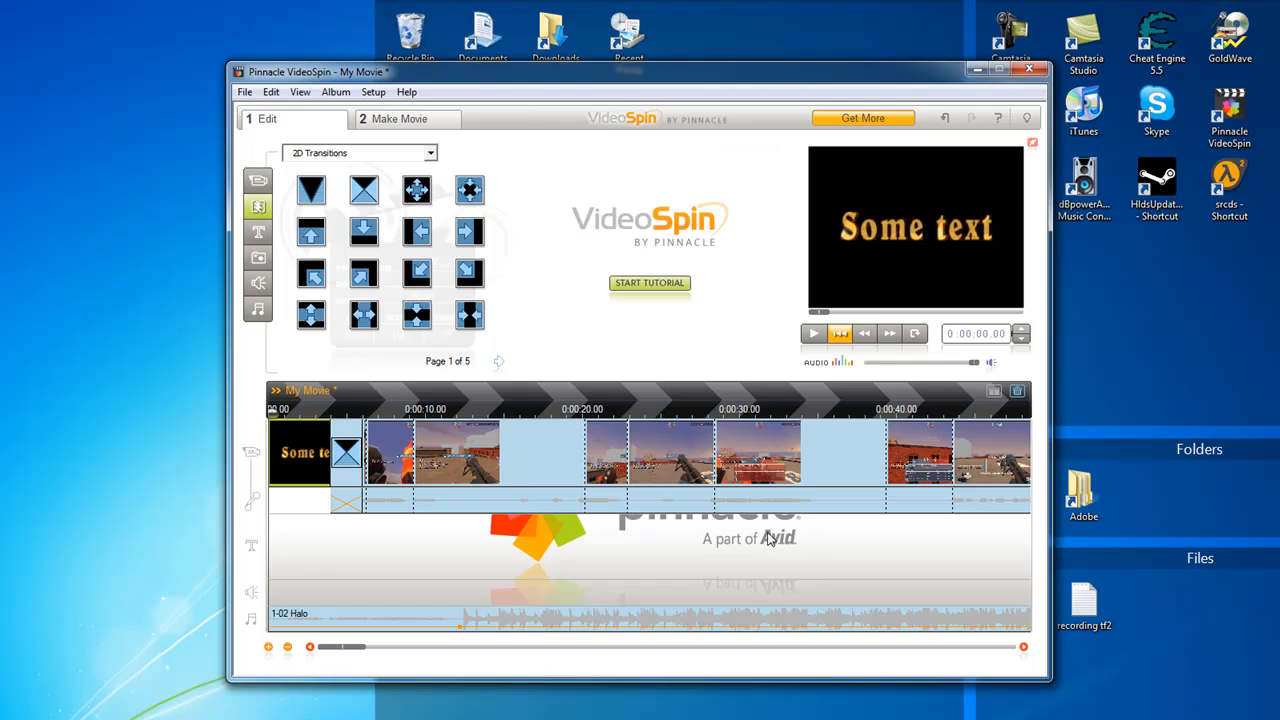
Delete two consecutive groups of game scenes from the timeline, starting at about 9 seconds
left_click(535, 508)
left_click_drag(535, 502, 826, 437)
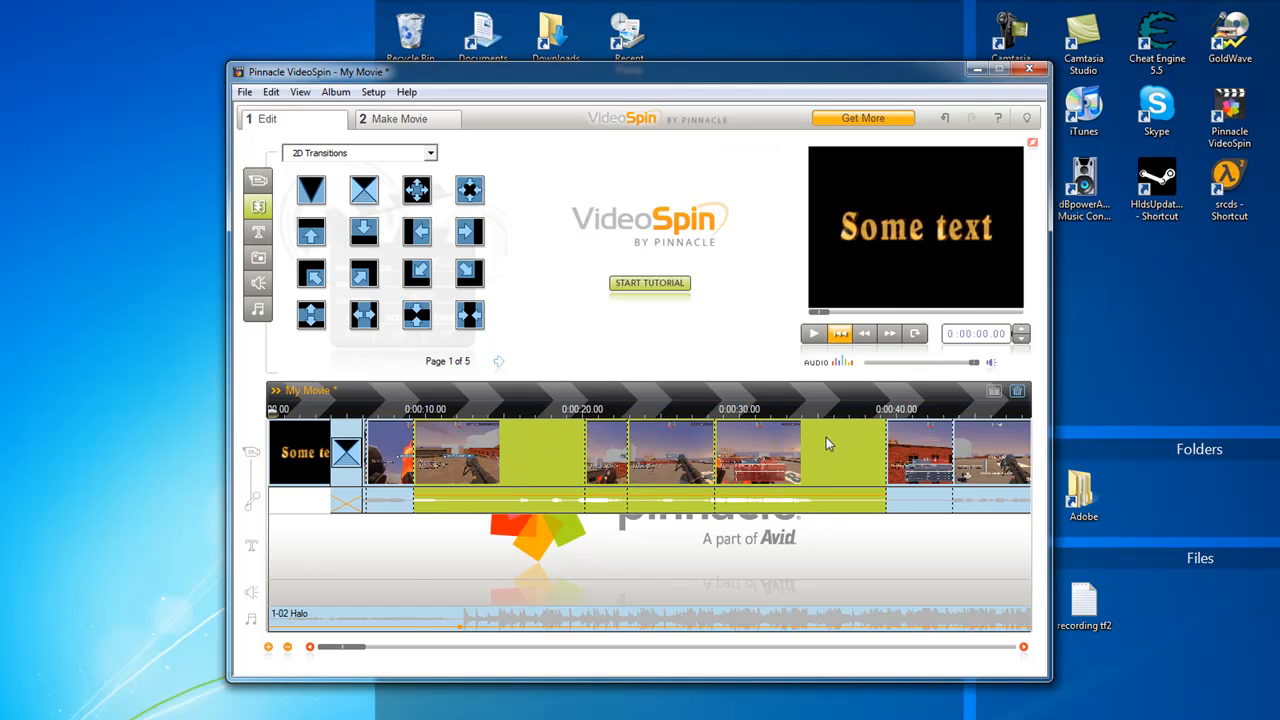
key("Delete")
left_click_drag(453, 527, 926, 421)
key("Delete")
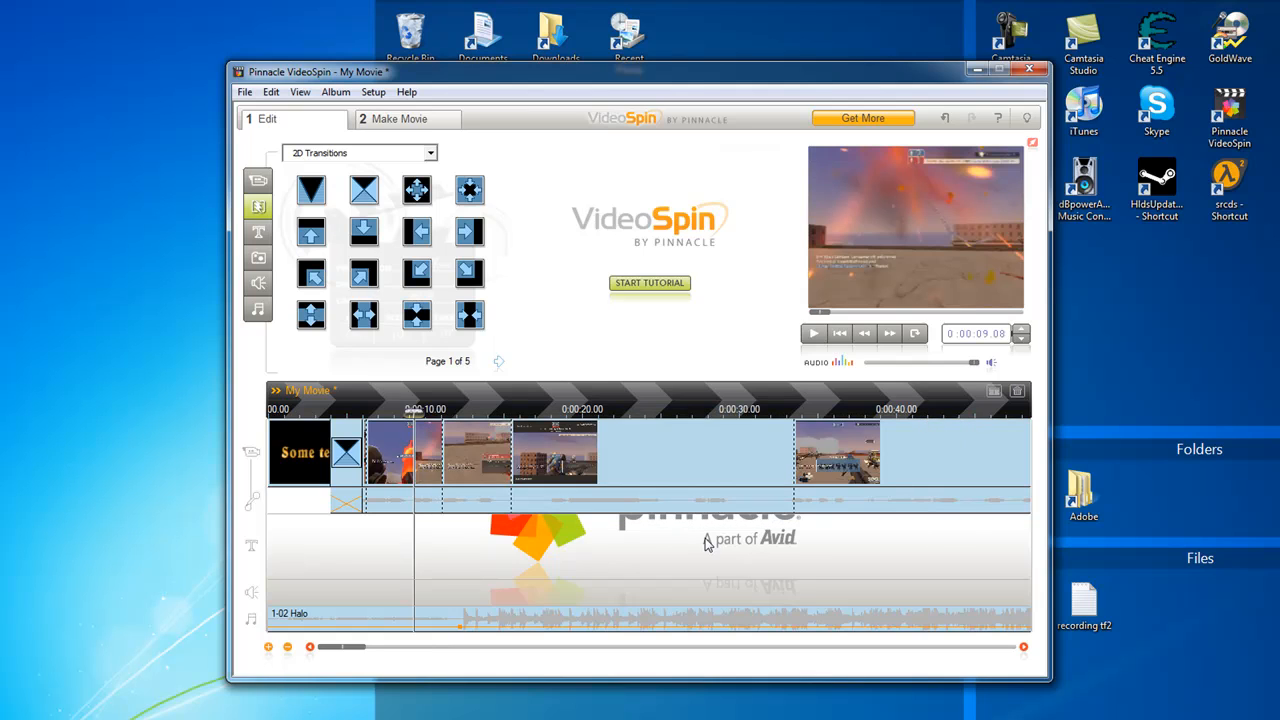
Delete the block of game scenes that starts at about 15 seconds on the timeline
left_click(289, 648)
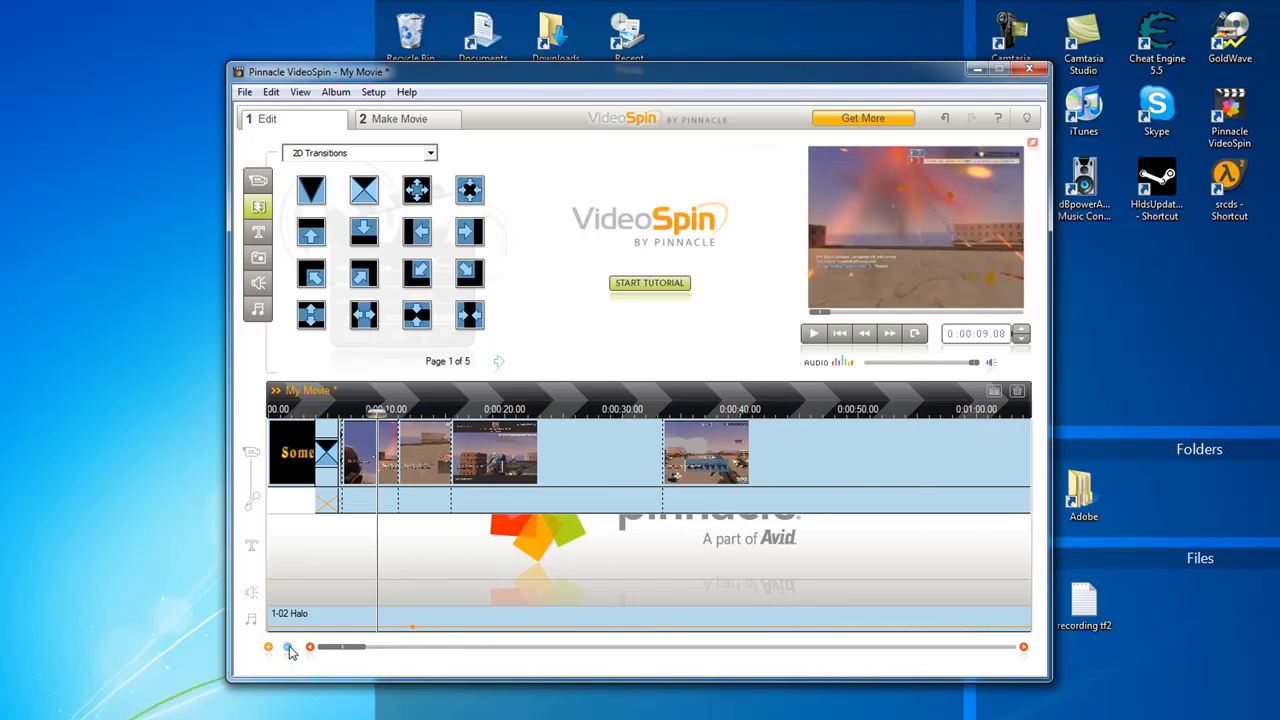
left_click(289, 648)
left_click(289, 648)
left_click(289, 648)
left_click(289, 648)
left_click(289, 648)
left_click(289, 648)
left_click_drag(1033, 547, 312, 420)
key("Delete")
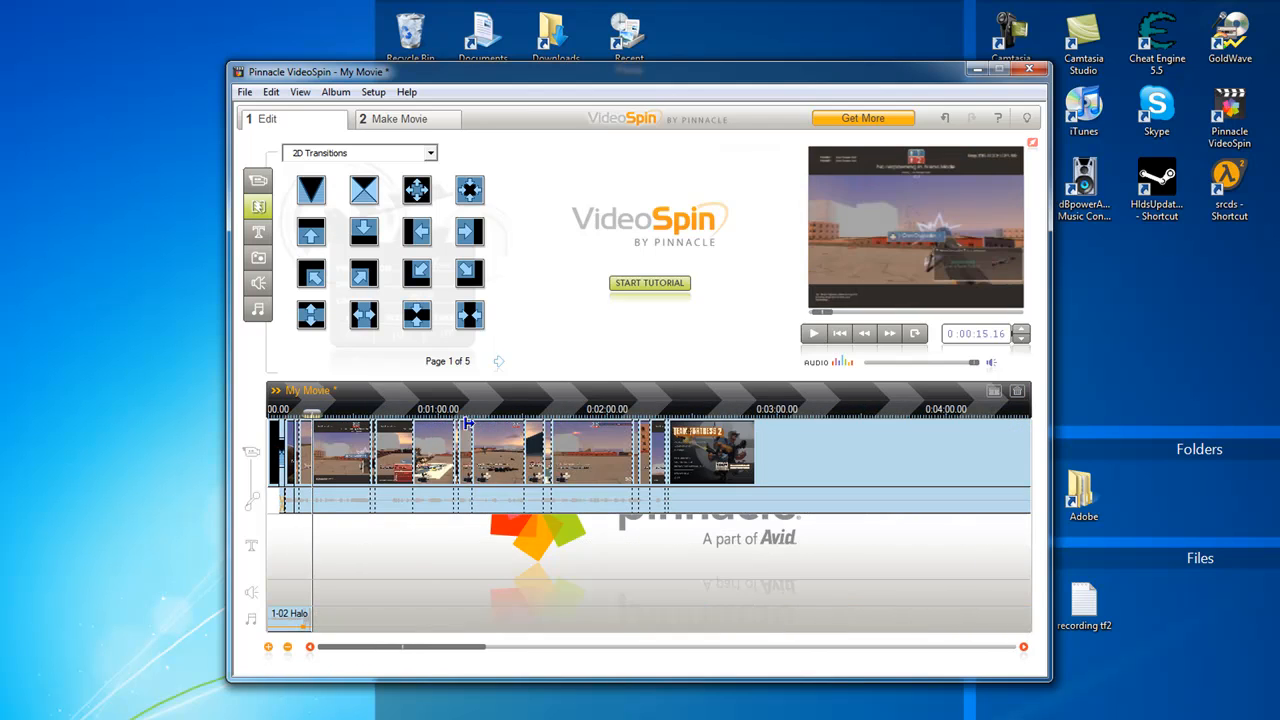
Delete the long Team Fortress 2 menu scene at the end and all remaining game scenes after about 15 seconds
left_click(728, 462)
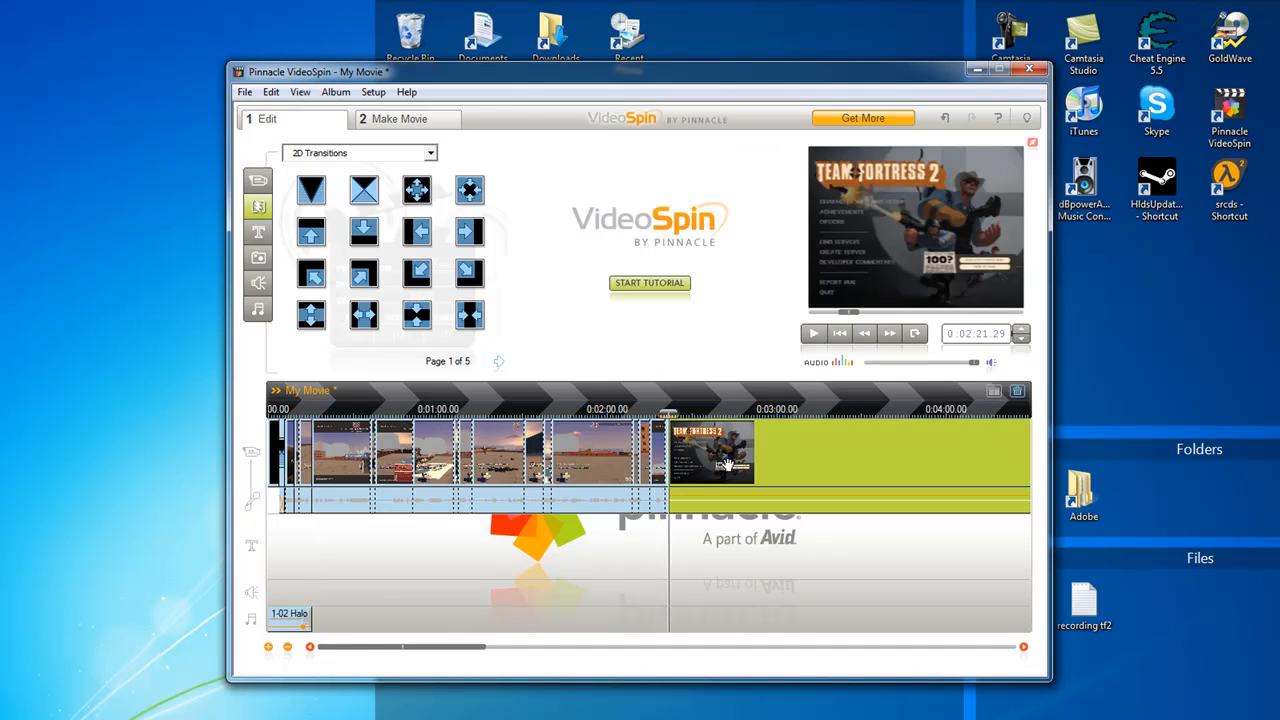
key("Delete")
left_click_drag(695, 537, 318, 448)
key("Delete")
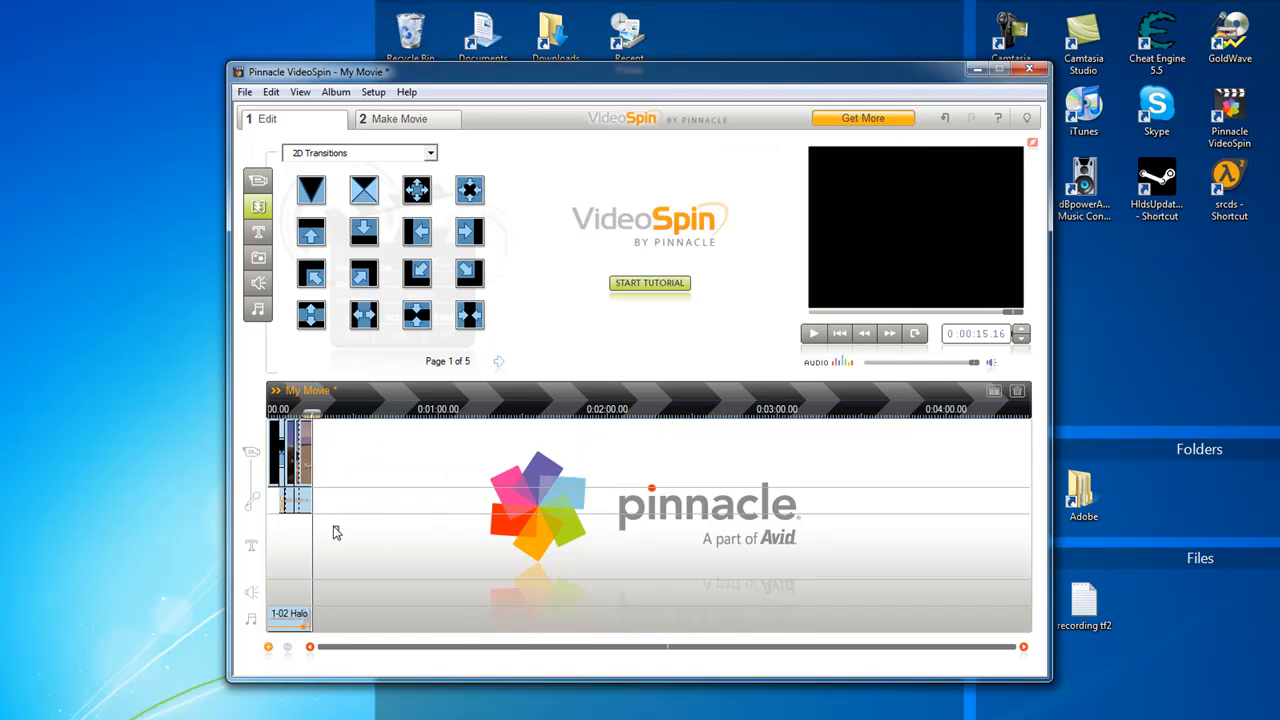
Remove the song 1-02 Halo from the music track and return the playhead to the start
left_click(302, 622)
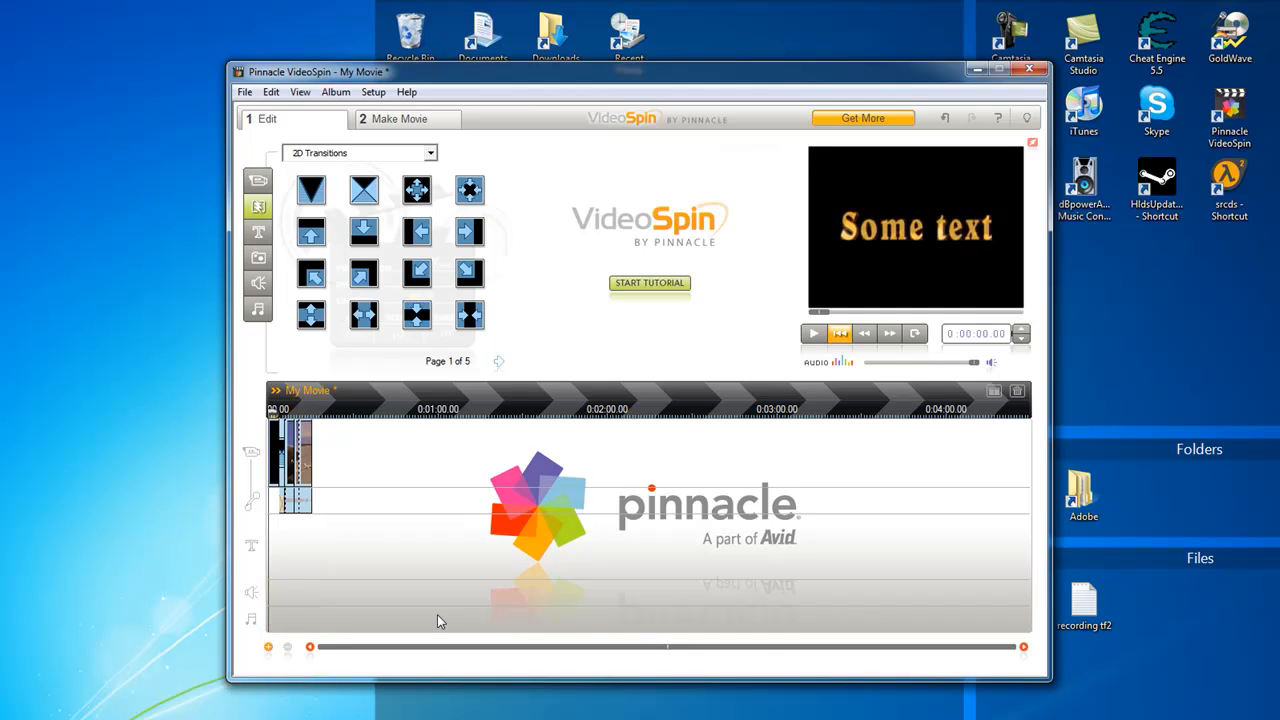
left_click(268, 647)
left_click(268, 647)
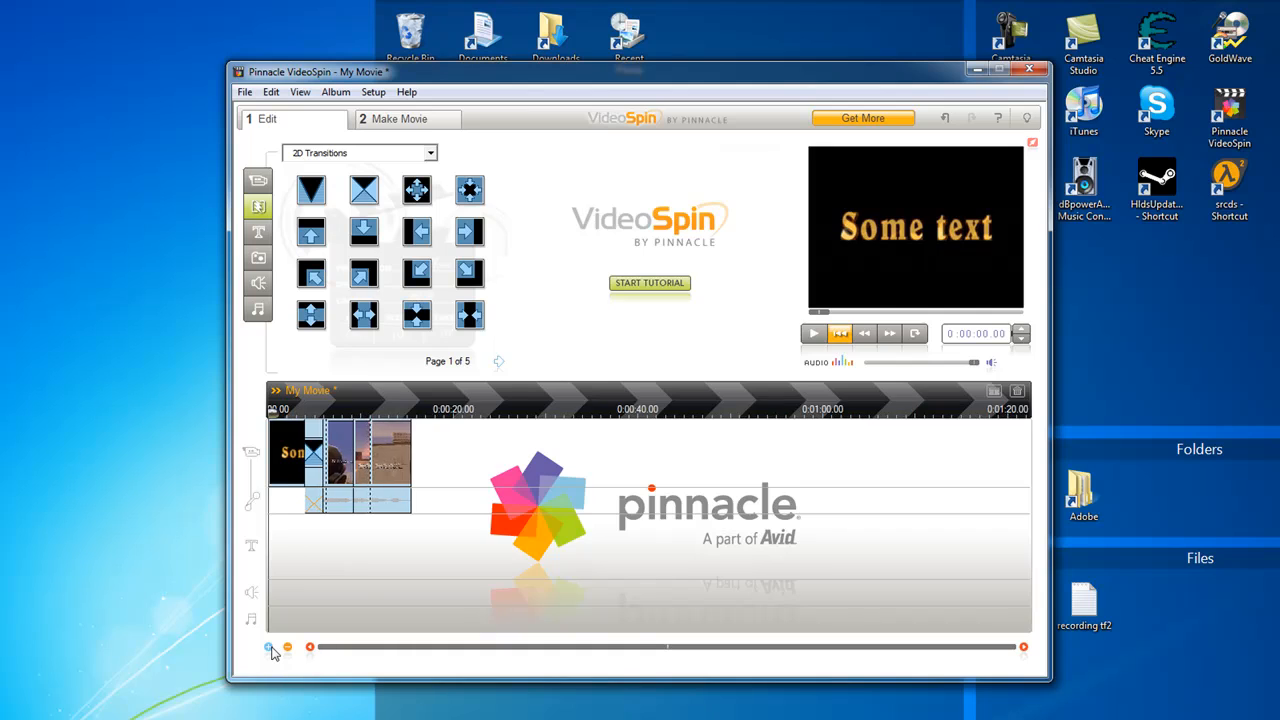
left_click(268, 647)
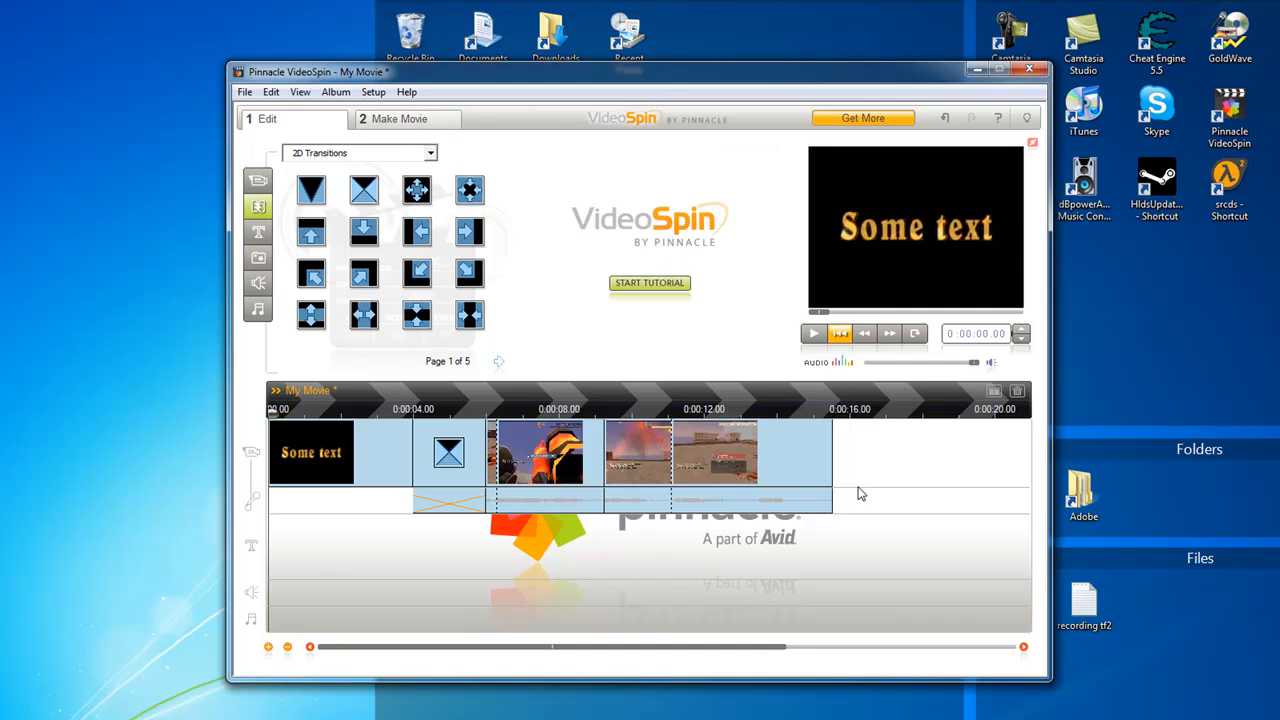
Split the game scene with the playhead at 0:00:07.24
left_click(758, 458)
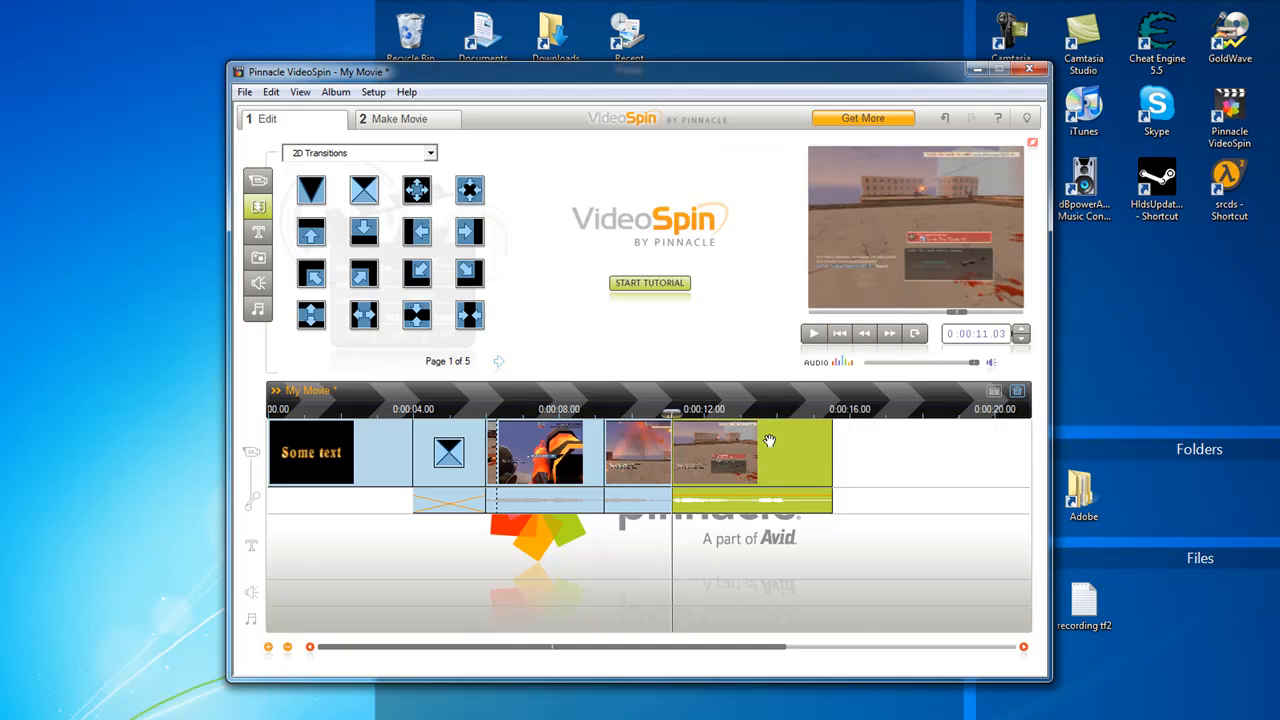
left_click(652, 448)
left_click(518, 447)
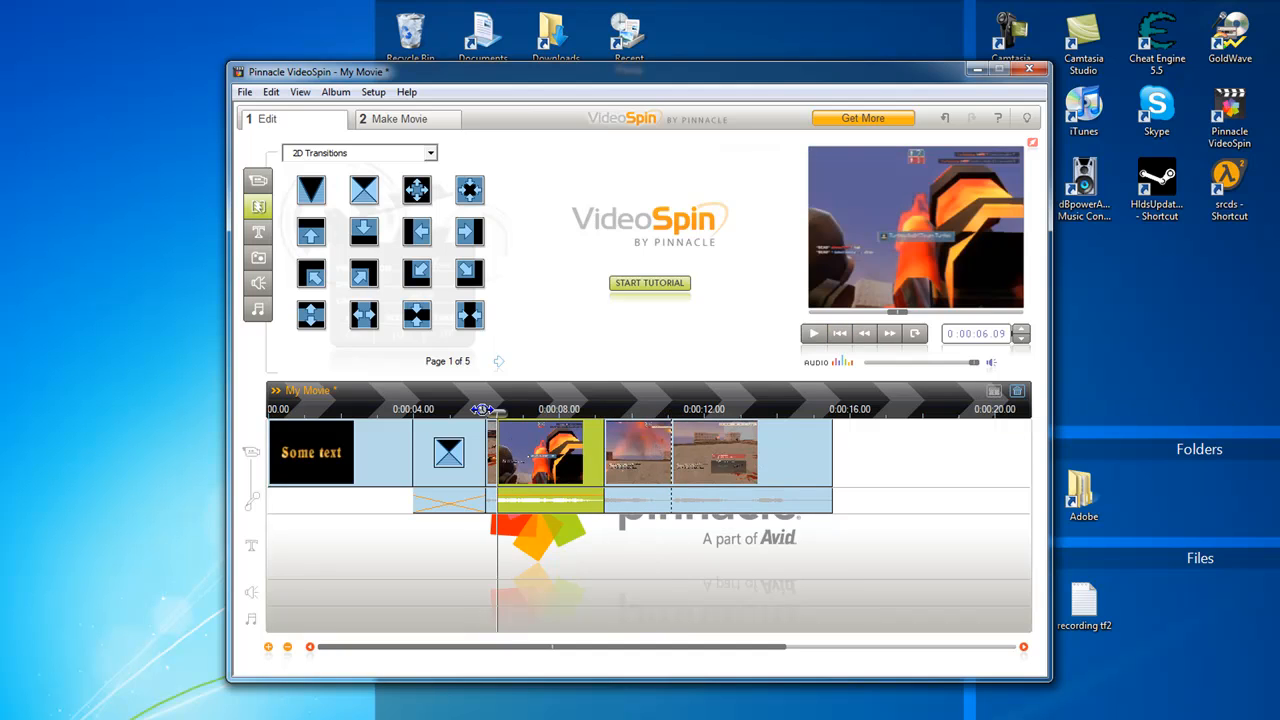
left_click_drag(494, 411, 552, 410)
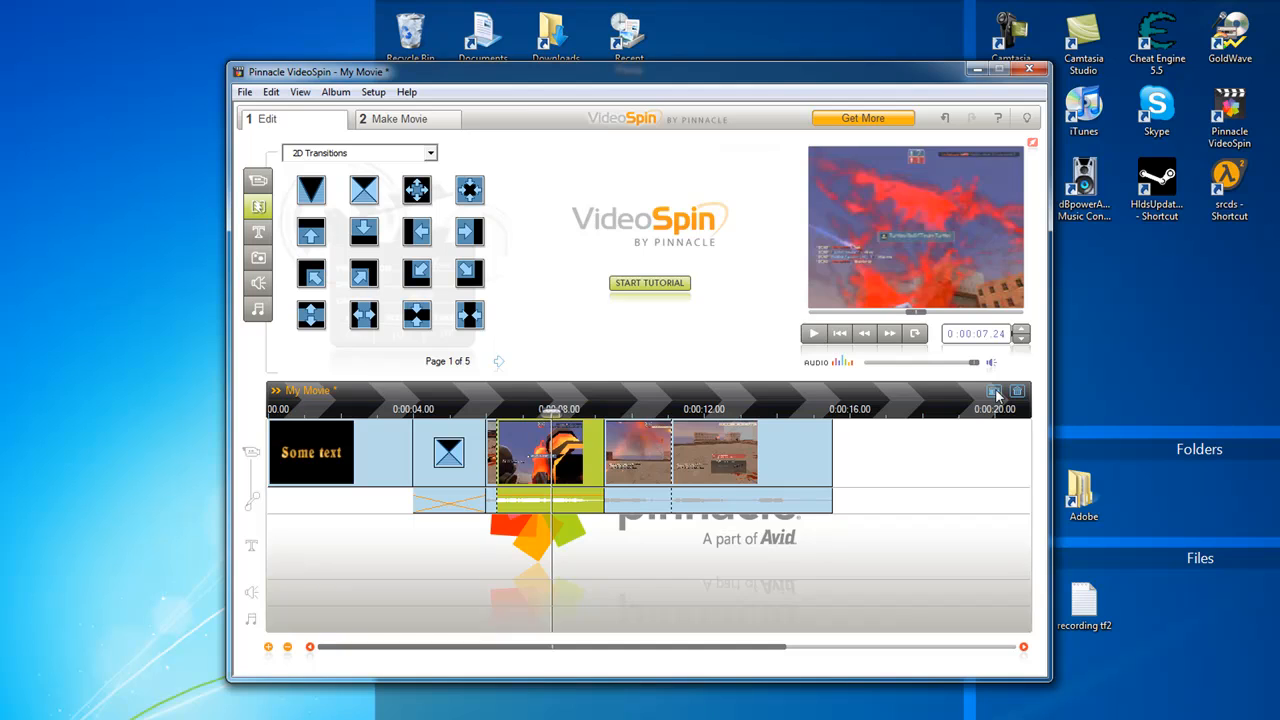
left_click(993, 391)
Delete the game scene starting at about 9 seconds and undo the deletion
left_click(640, 470)
left_click(619, 461)
key("Delete")
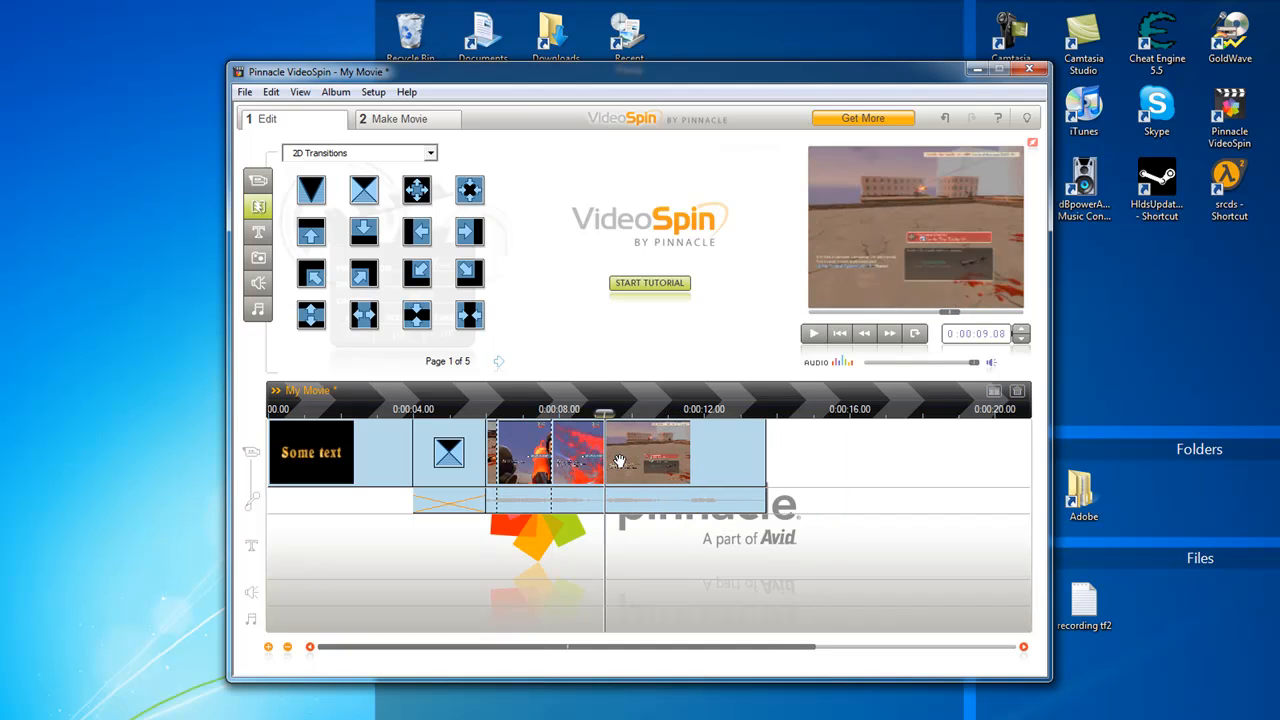
key("ctrl+z")
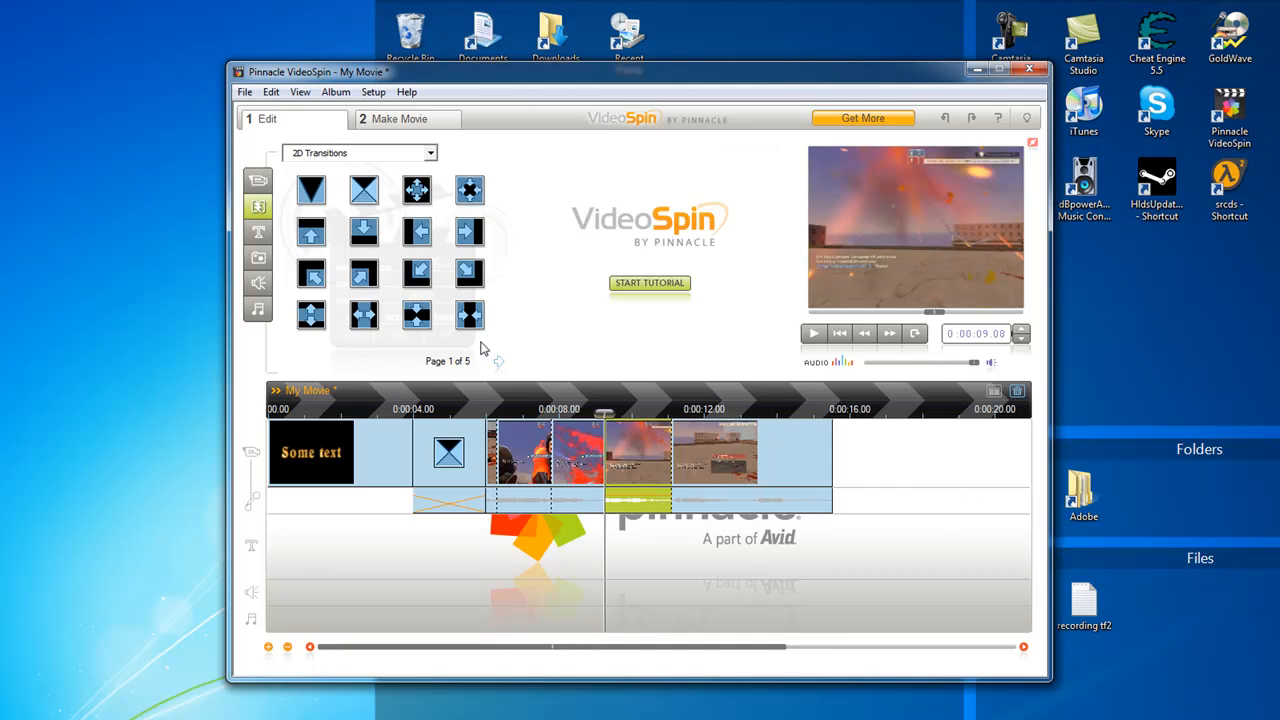
Go to the movie export options and choose the MPEG-4 file type with the Custom preset
left_click(402, 118)
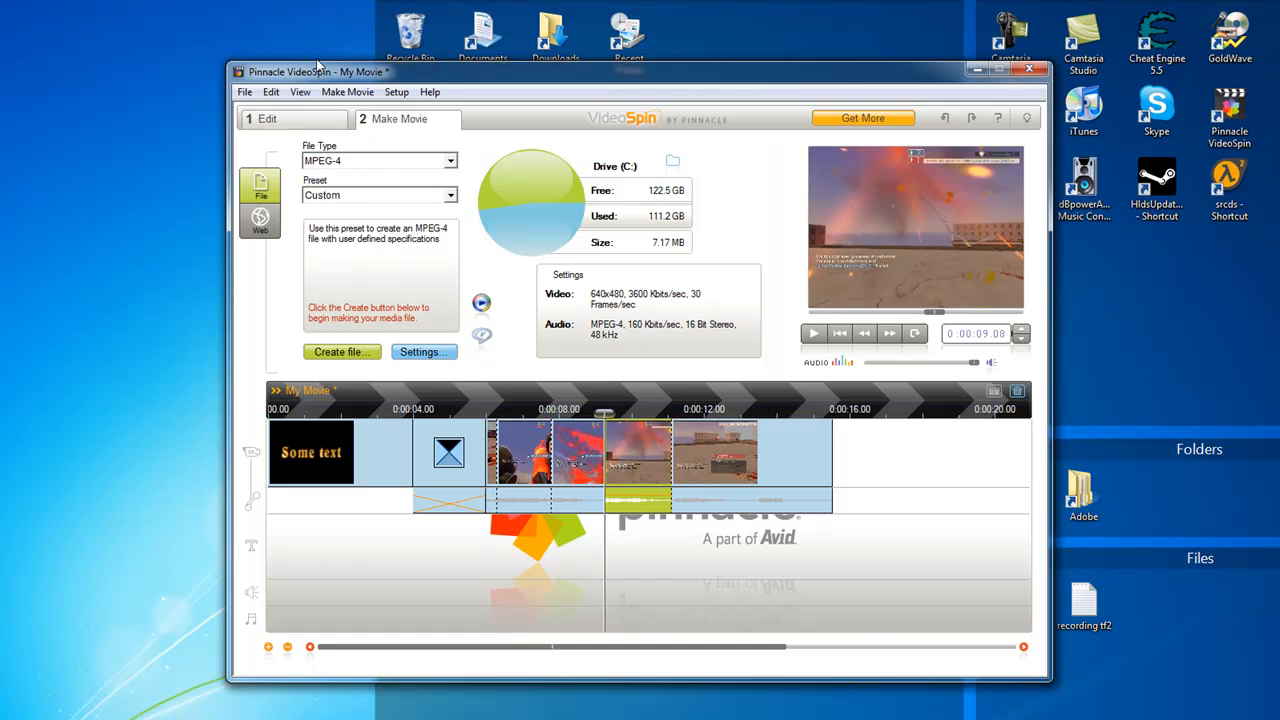
left_click(323, 164)
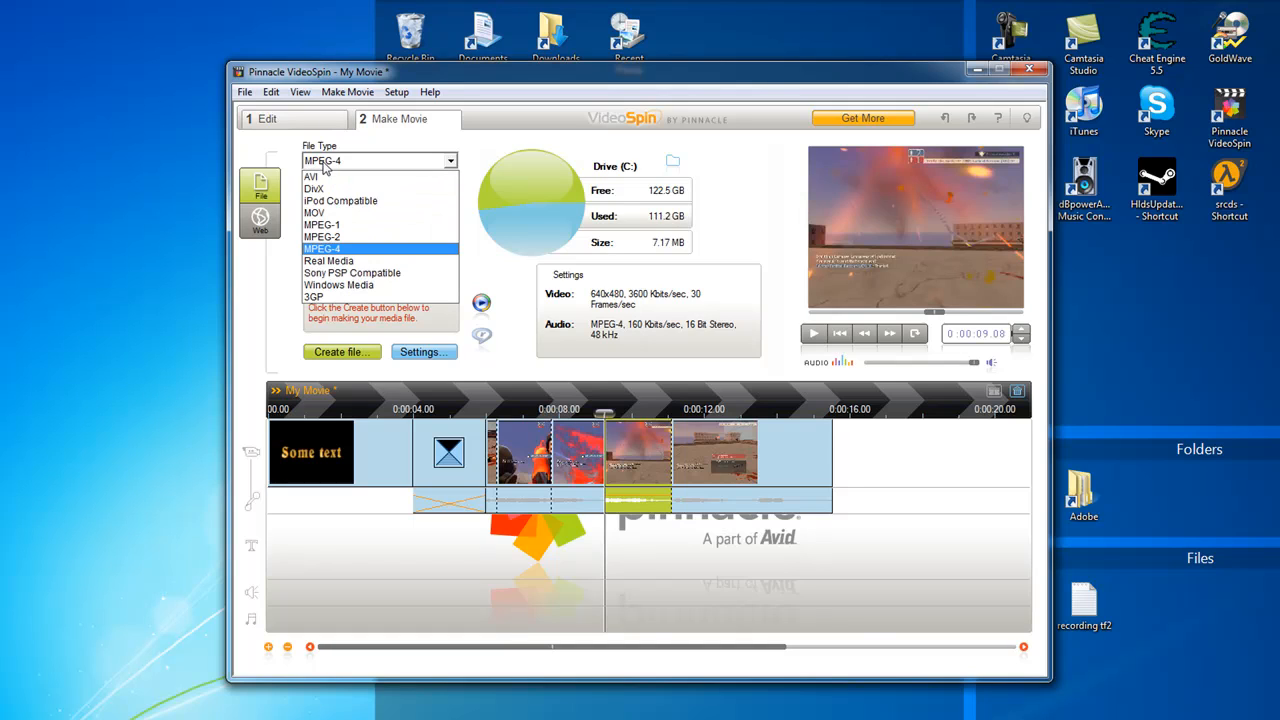
left_click(330, 248)
left_click(335, 197)
left_click(370, 291)
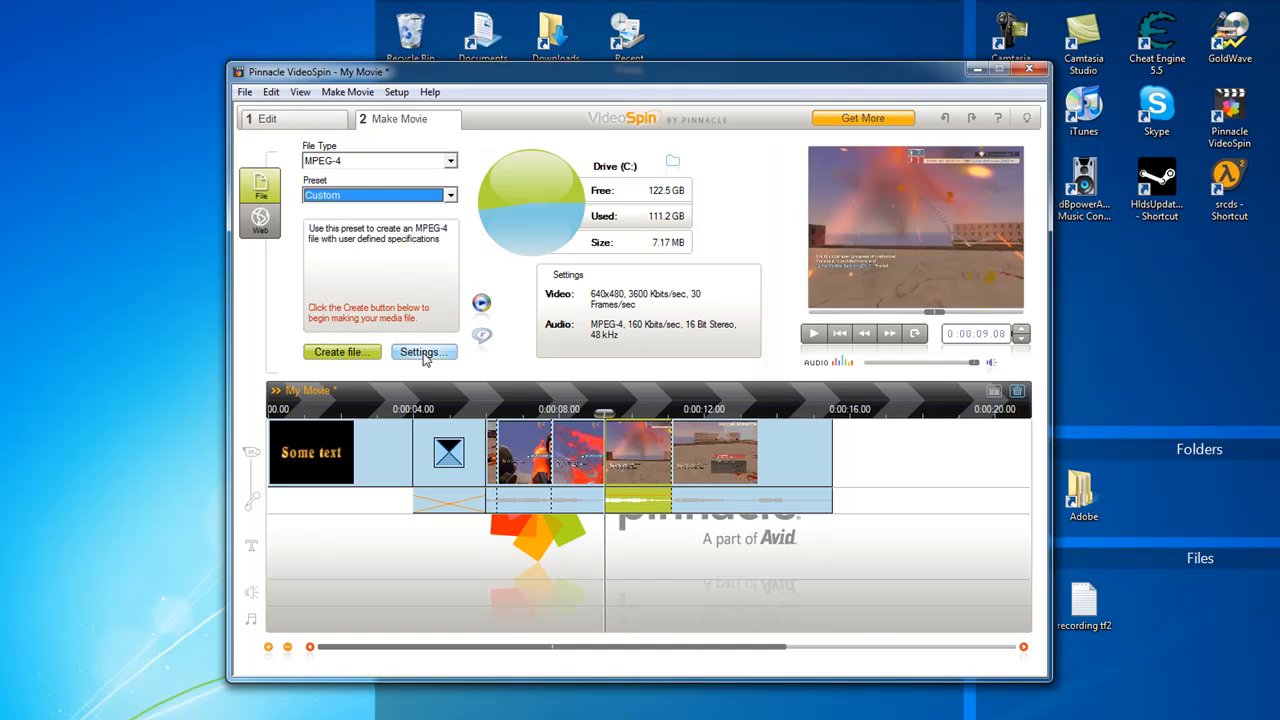
In the export settings, set a Custom frame rate of 30 frames per second and an audio data rate of 160 Kbits/sec
left_click(421, 353)
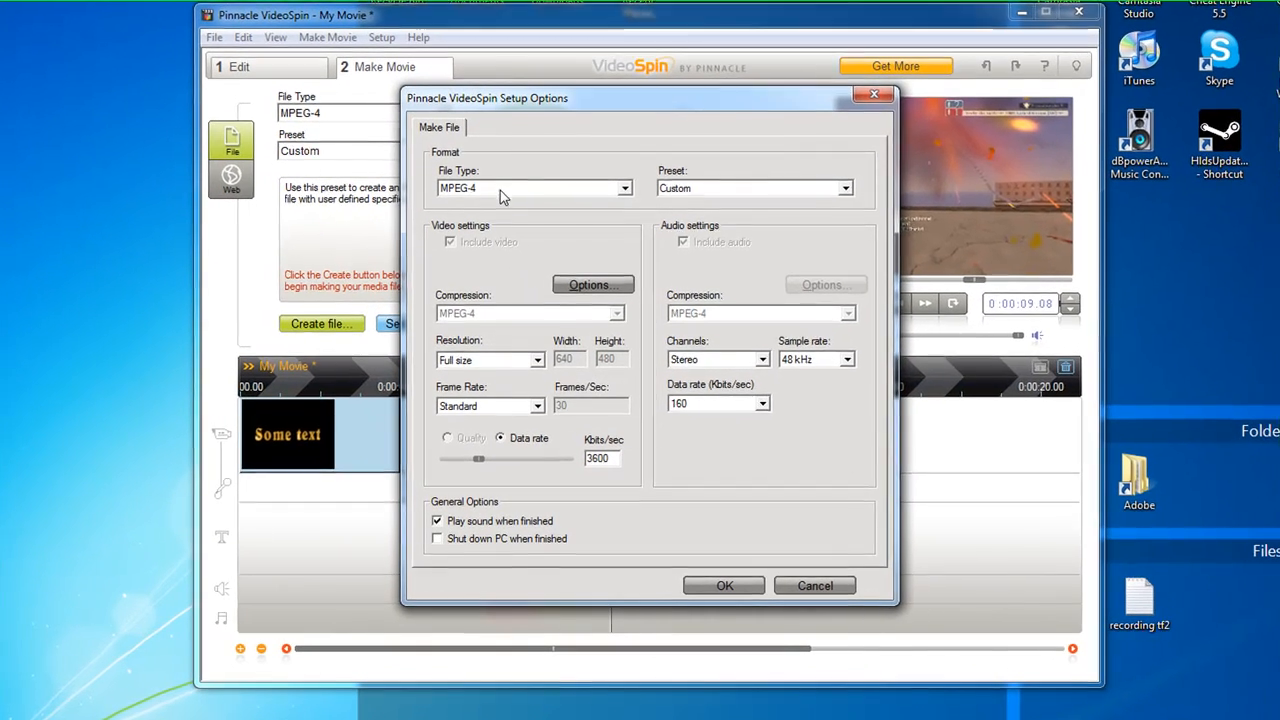
left_click(500, 405)
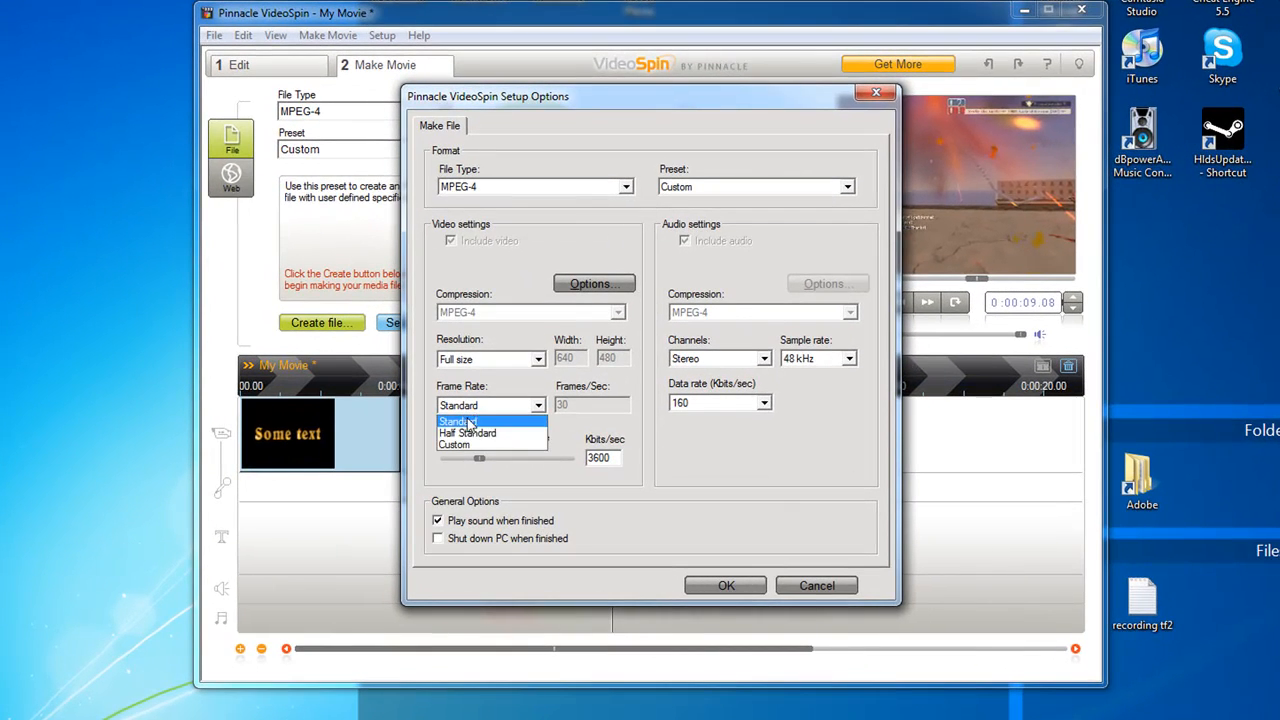
left_click(470, 450)
left_click_drag(600, 408, 408, 425)
type("3")
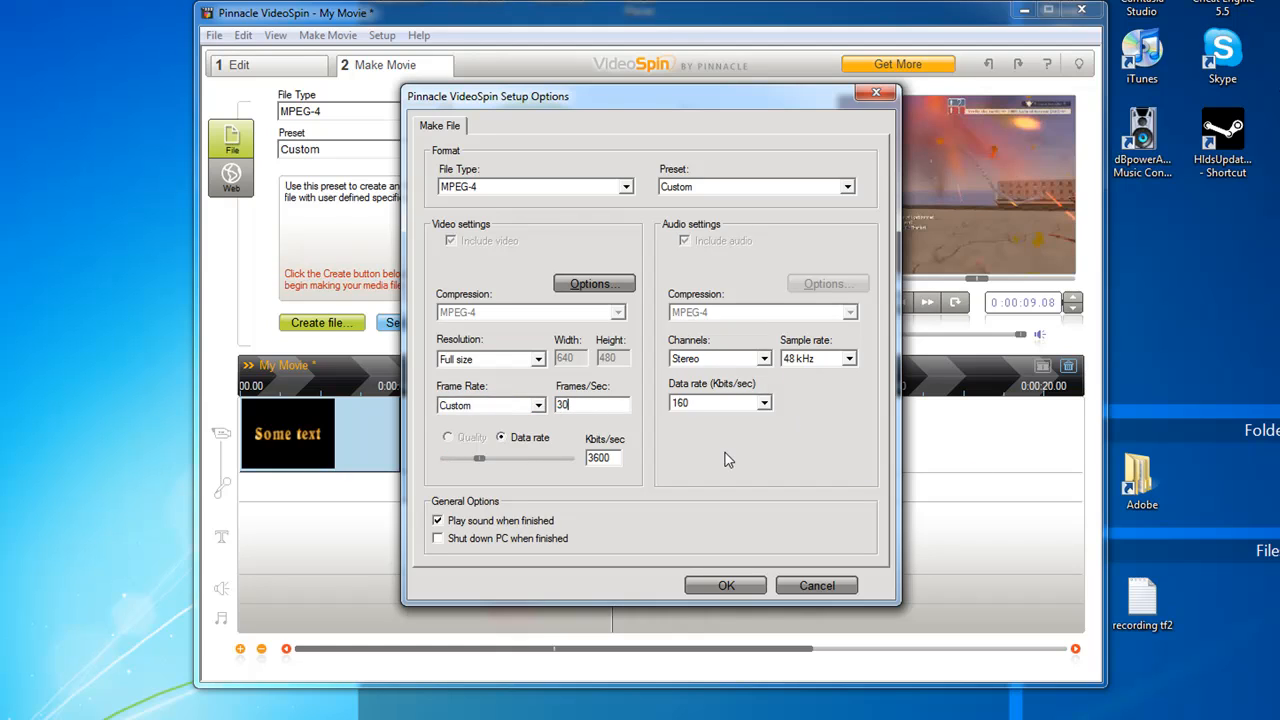
left_click(697, 403)
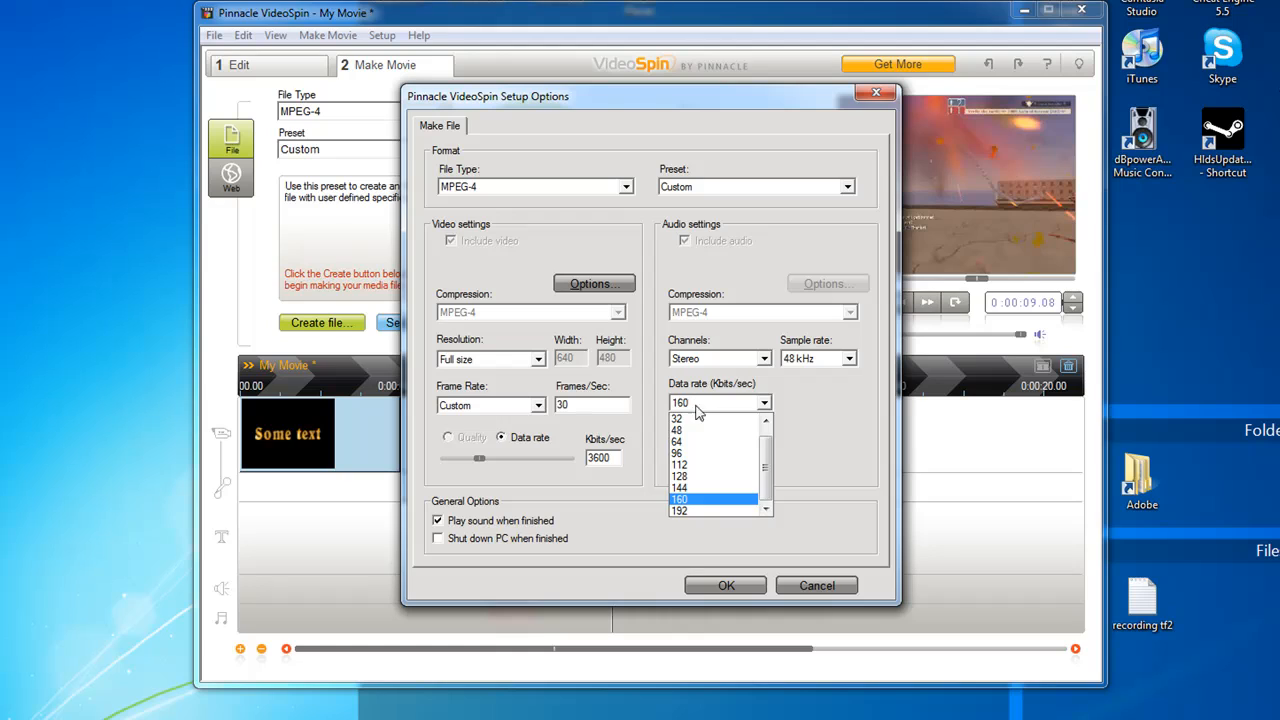
left_click(690, 499)
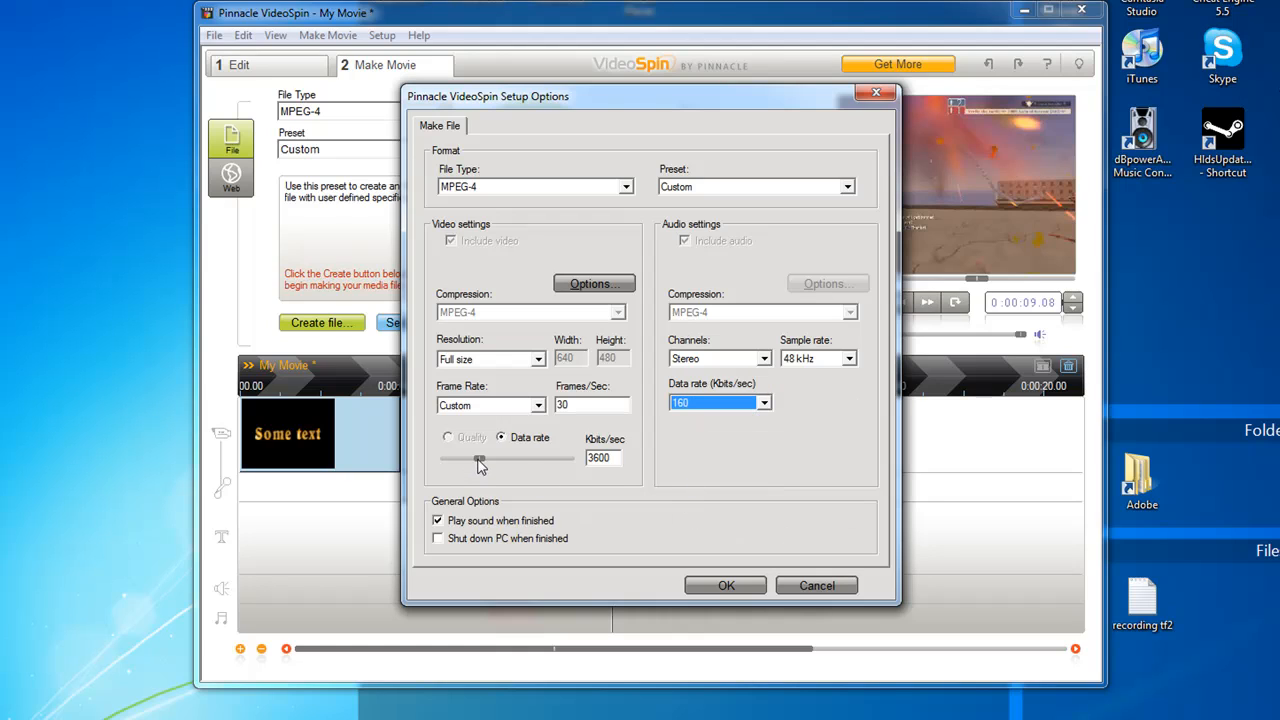
Set the video data rate to 4000 Kbits/sec and accept the advanced MPEG options with Progressive Encoding enabled
left_click_drag(479, 460, 484, 461)
left_click(576, 286)
left_click_drag(568, 266, 588, 248)
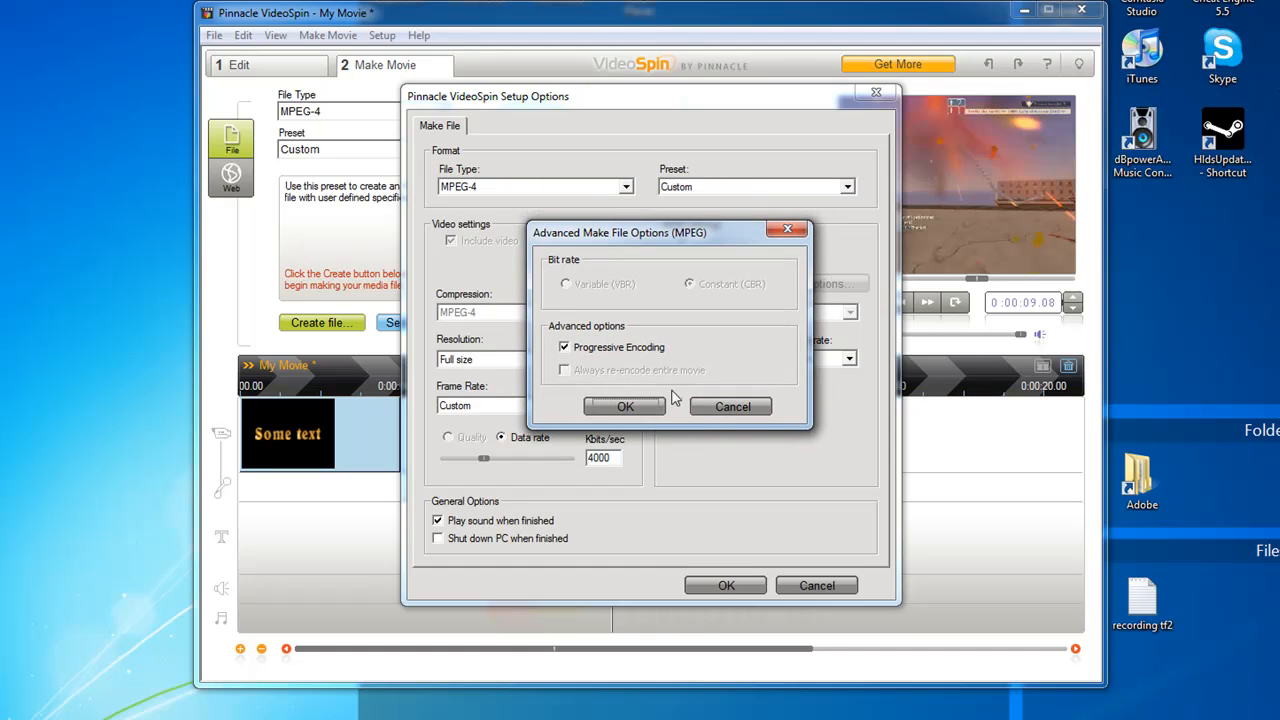
left_click(622, 406)
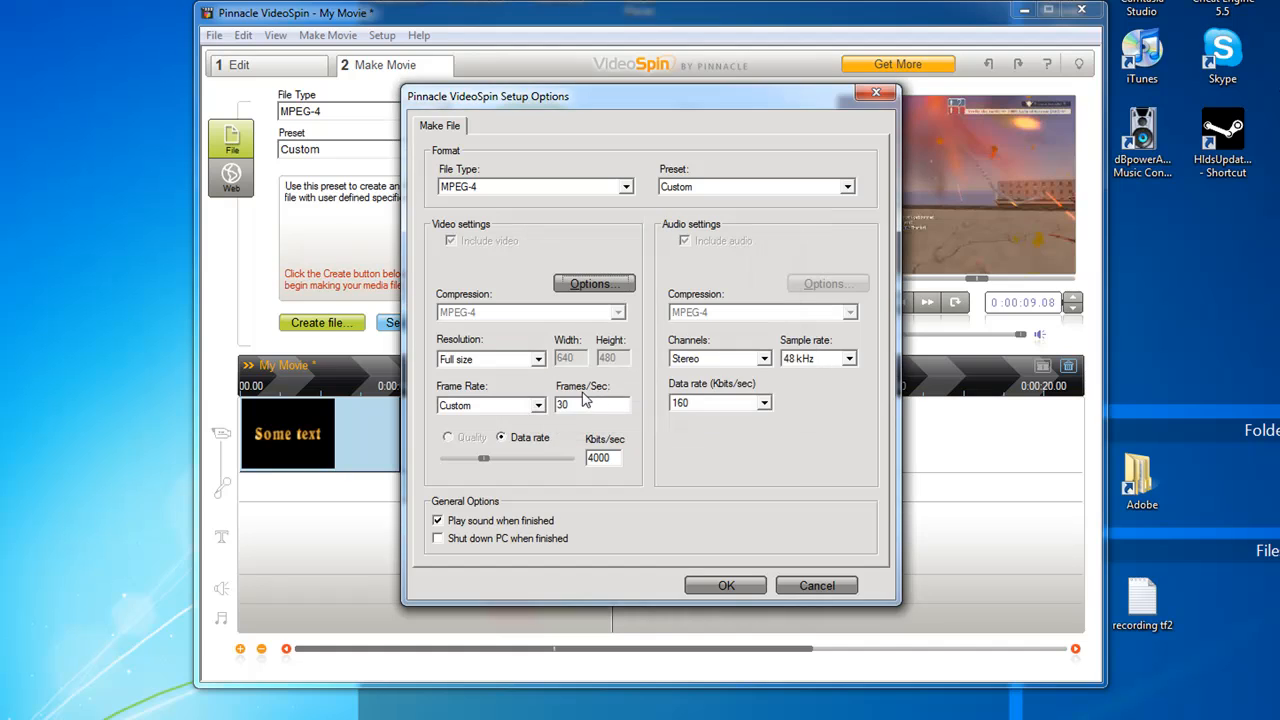
Keep the resolution at Full size and apply the export settings
left_click(486, 361)
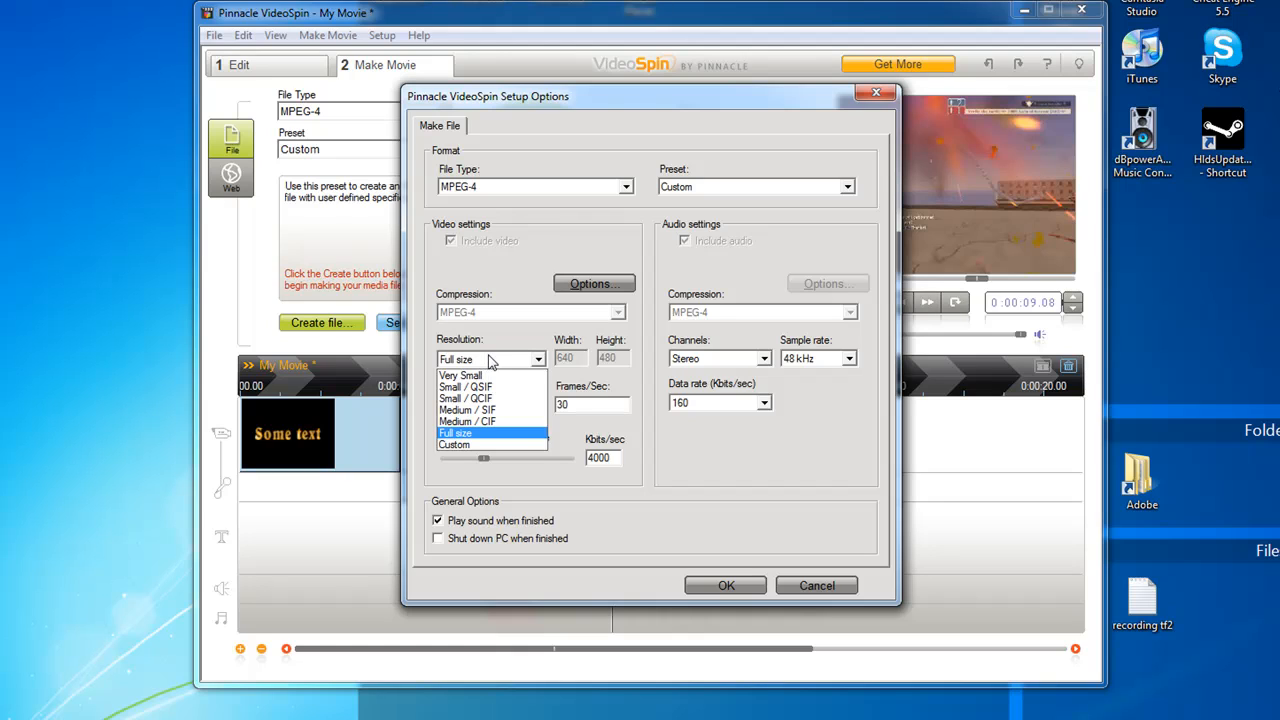
left_click(490, 360)
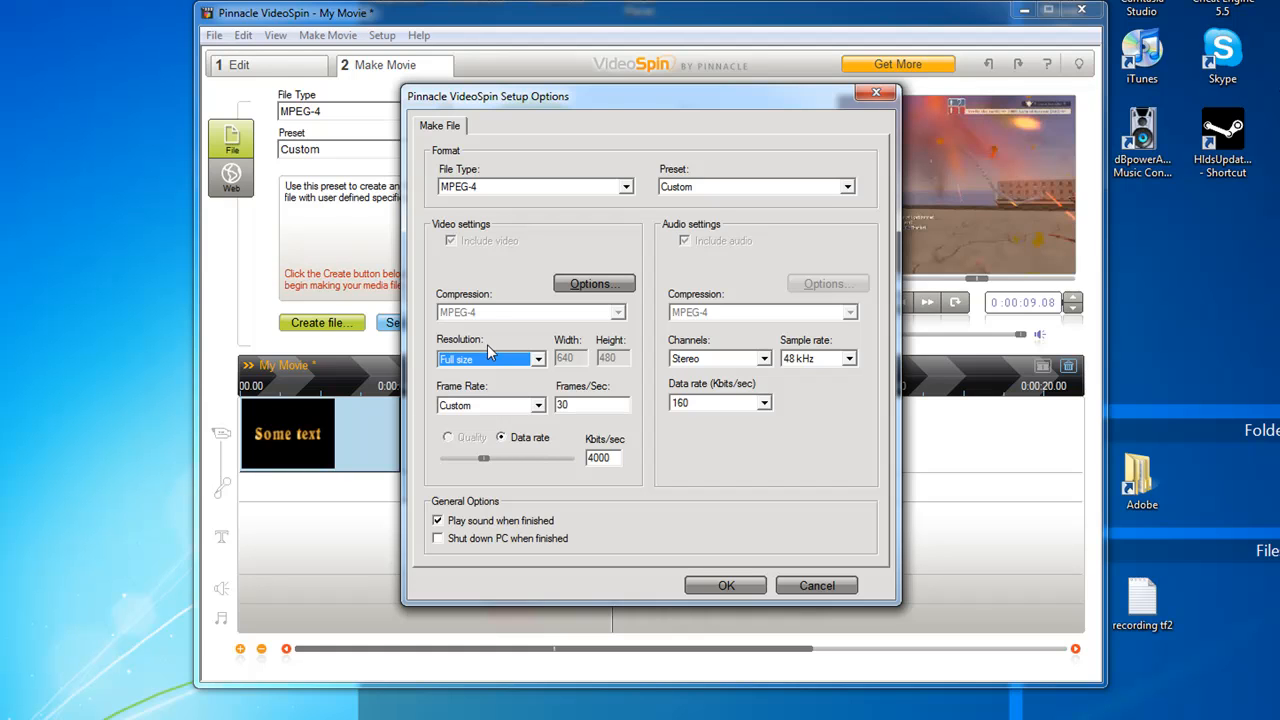
left_click(737, 585)
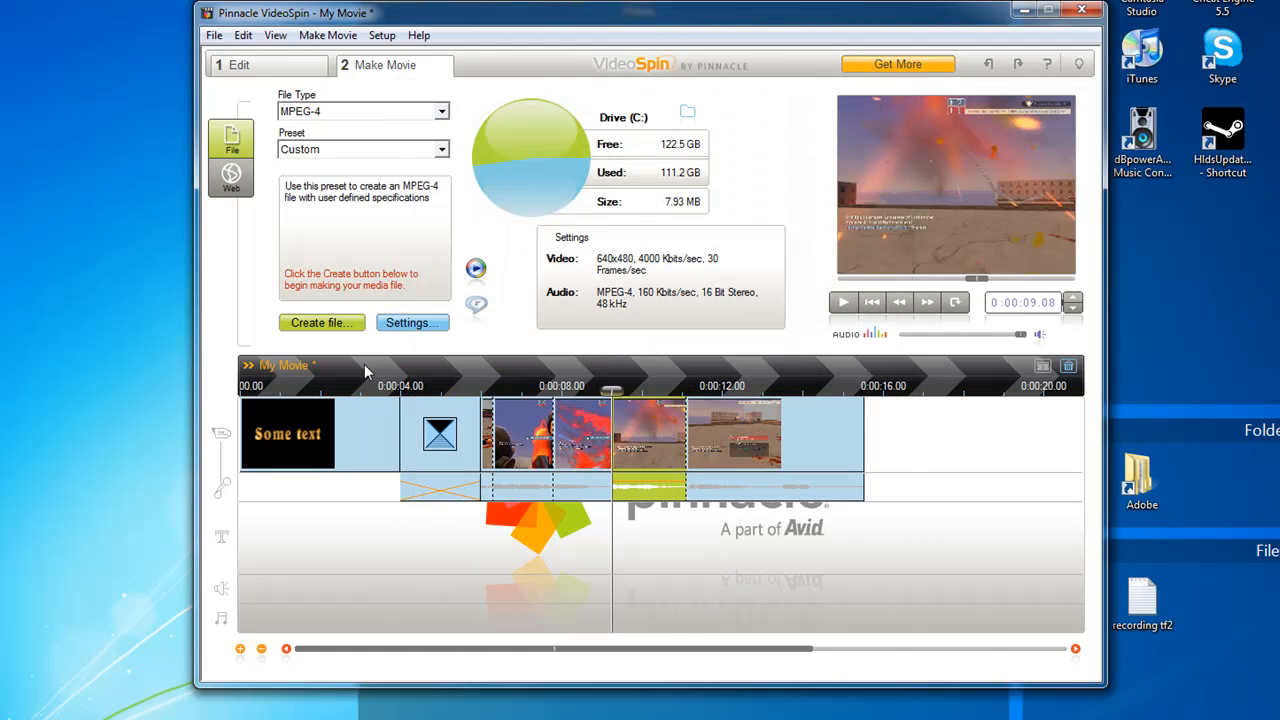
Create the movie file on the Desktop as an MPEG-4 named tf2
left_click(328, 324)
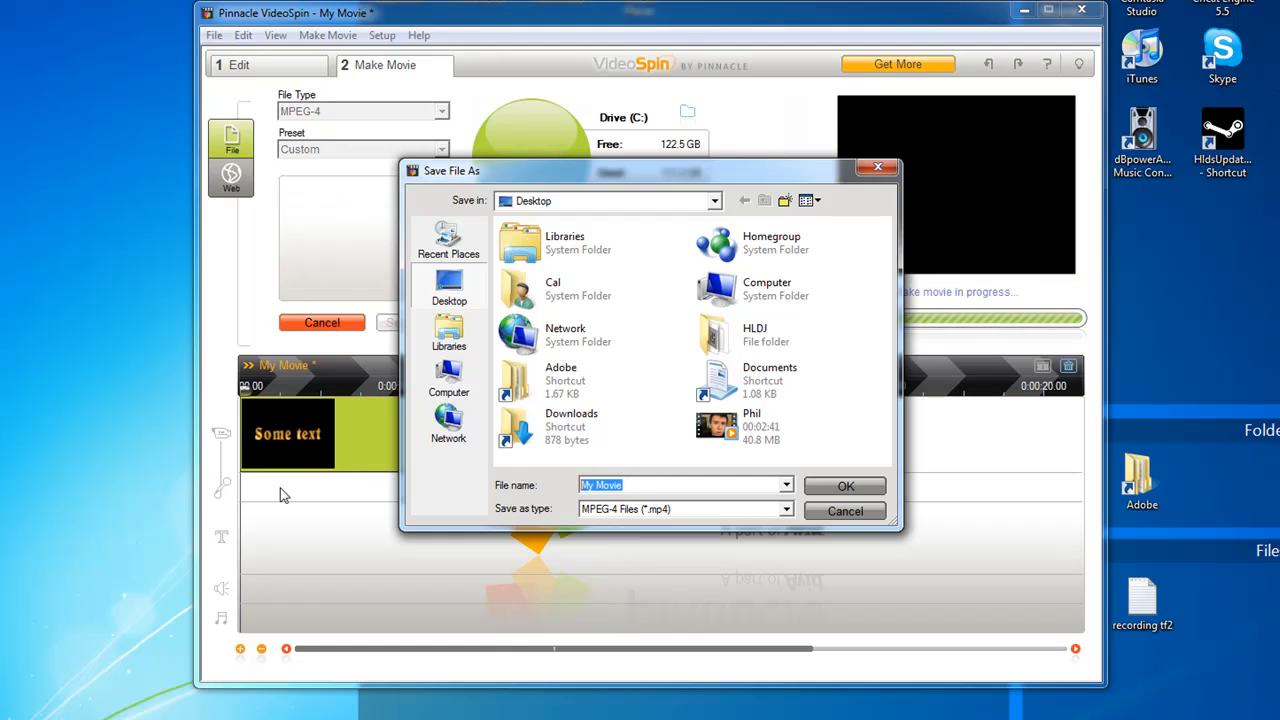
type("tf2")
left_click(846, 486)
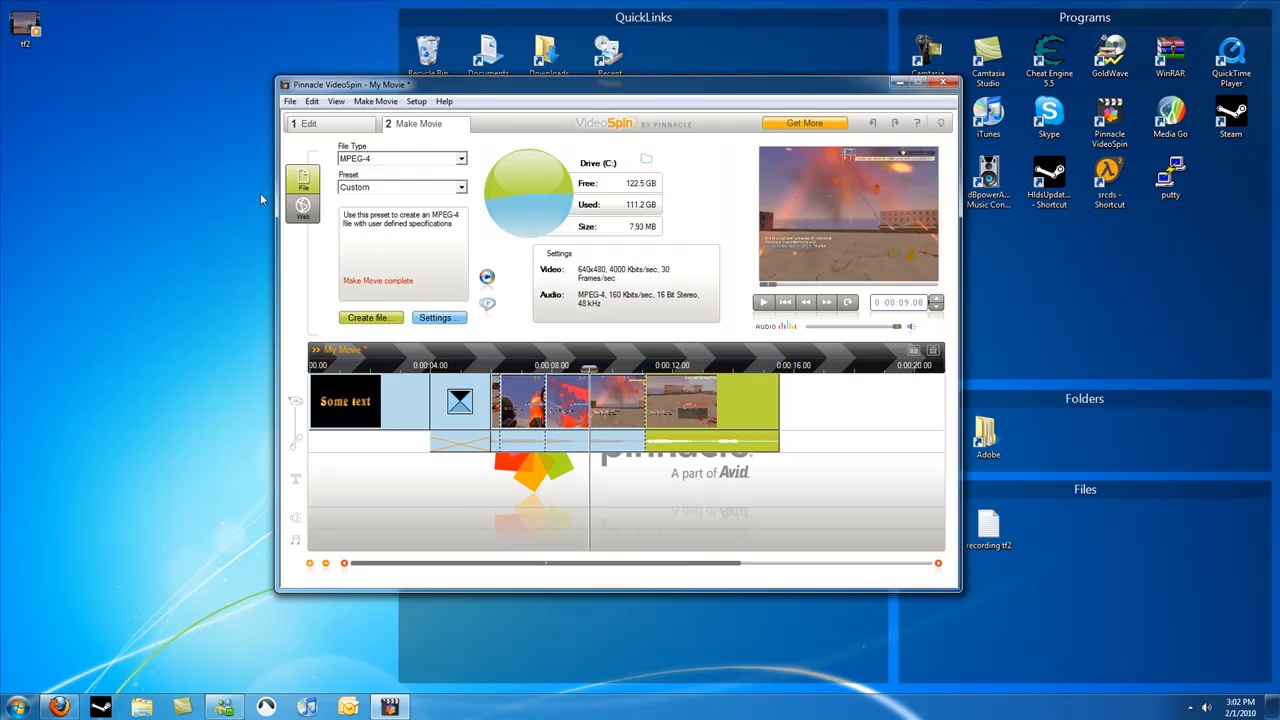
Play the exported tf2 video from the desktop for about 6 seconds, pause it and close the player
left_click(20, 22)
double_click(20, 22)
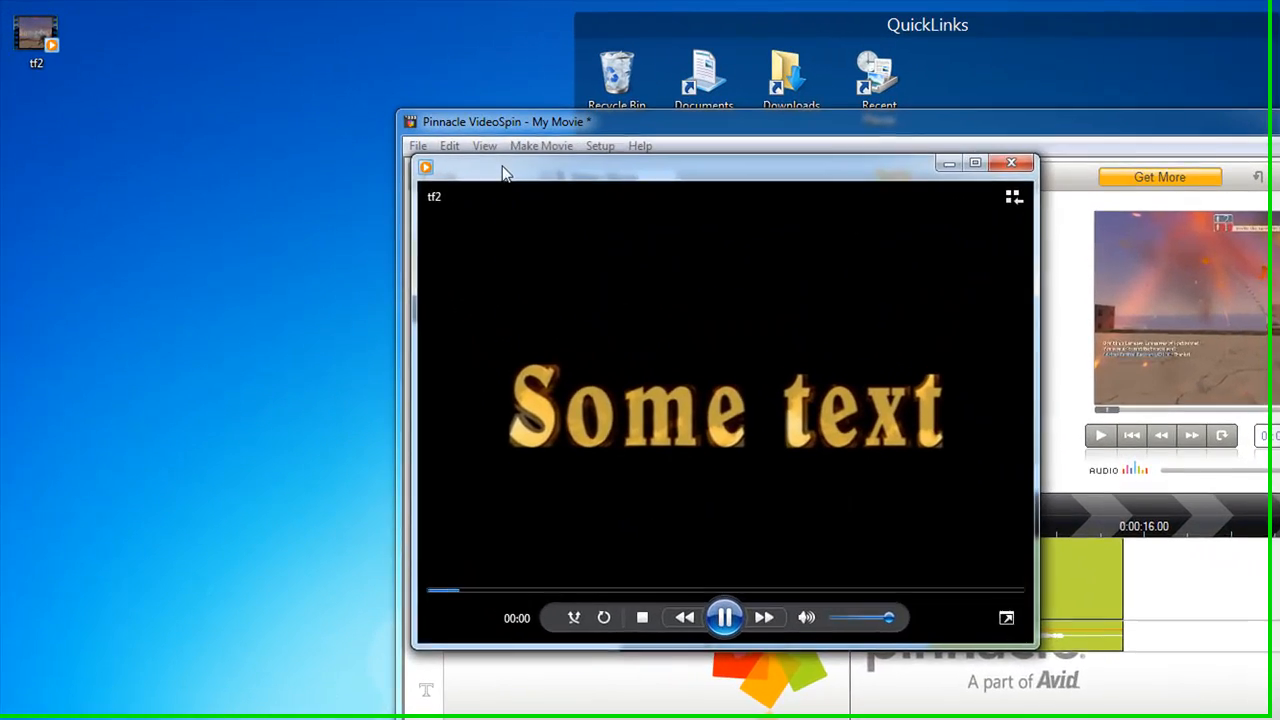
left_click_drag(501, 172, 680, 229)
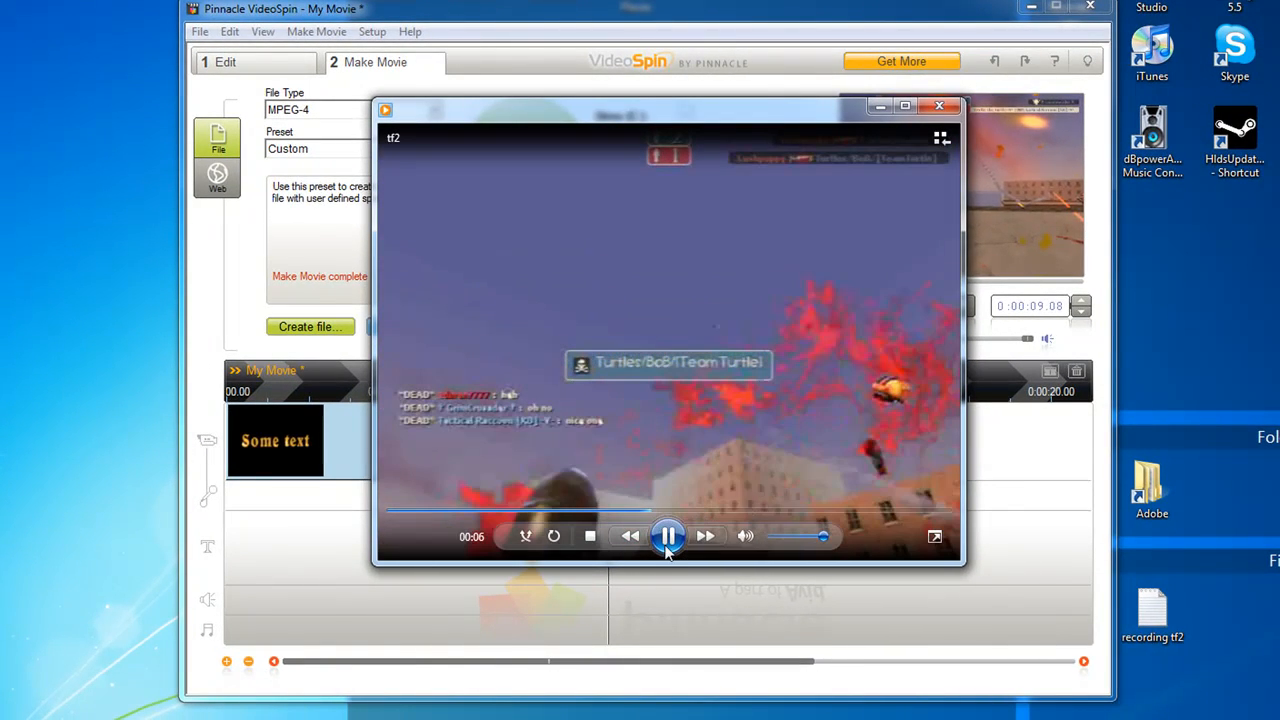
left_click(670, 542)
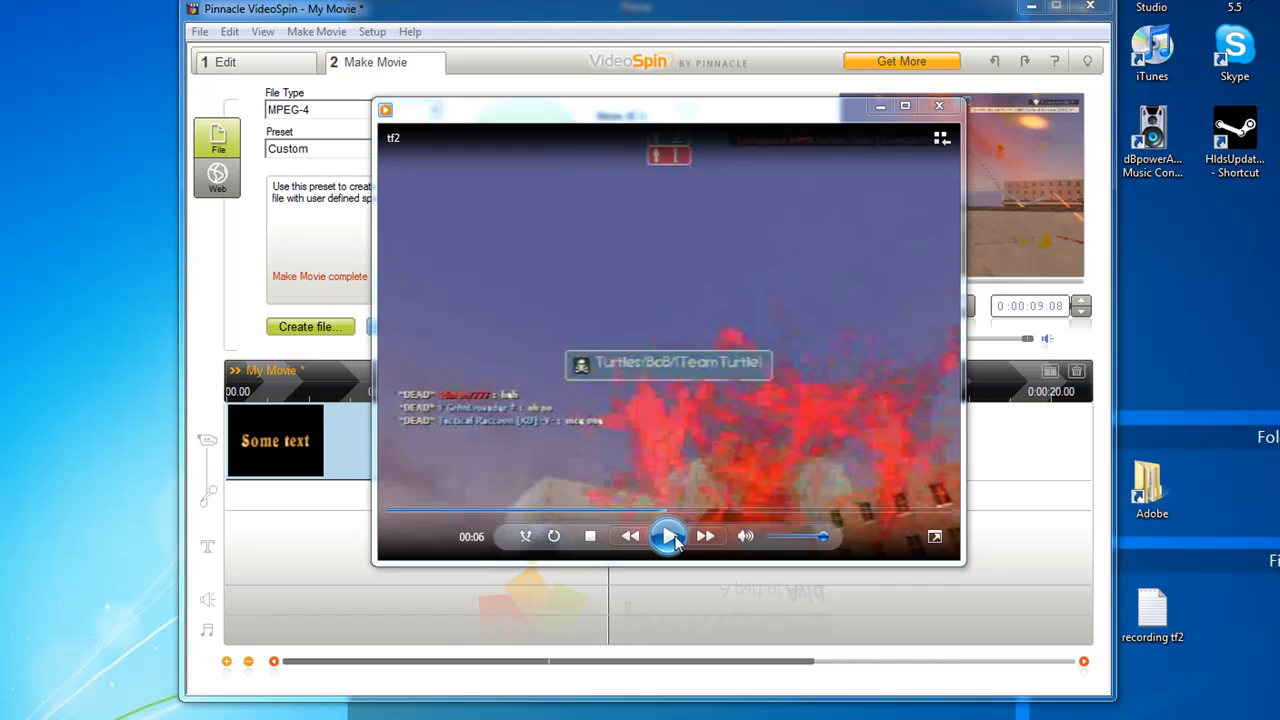
left_click(940, 108)
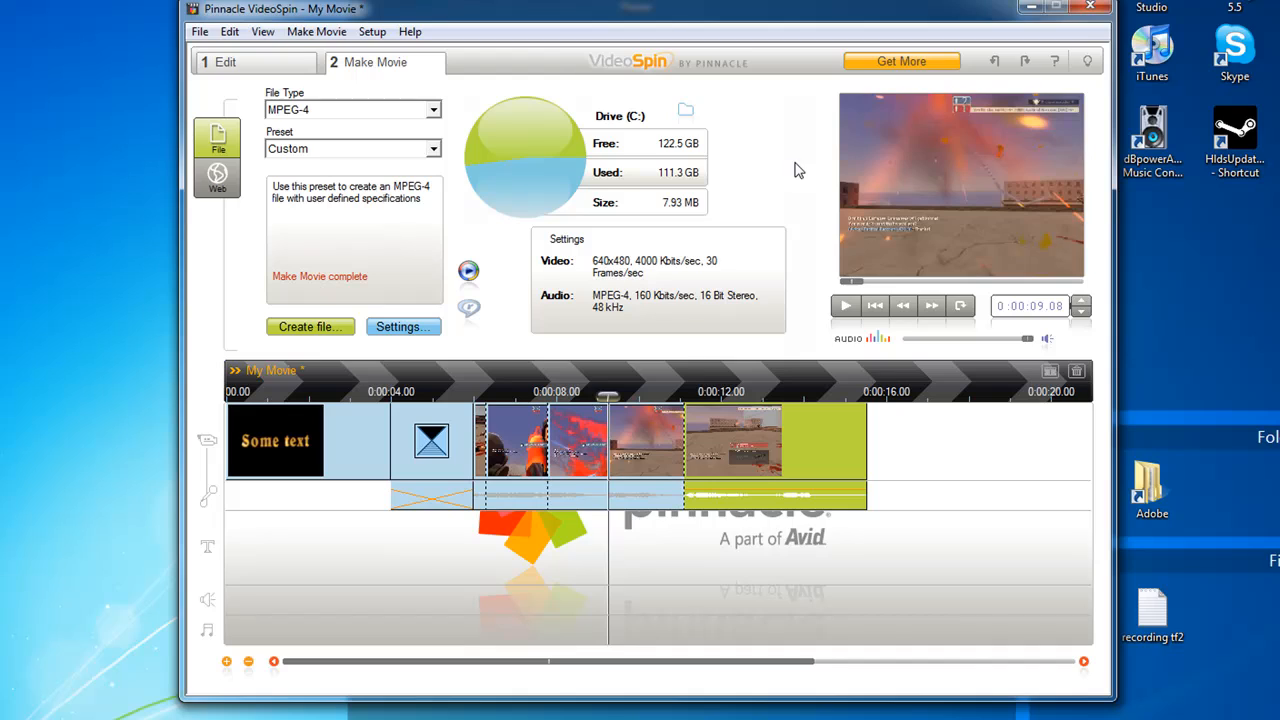